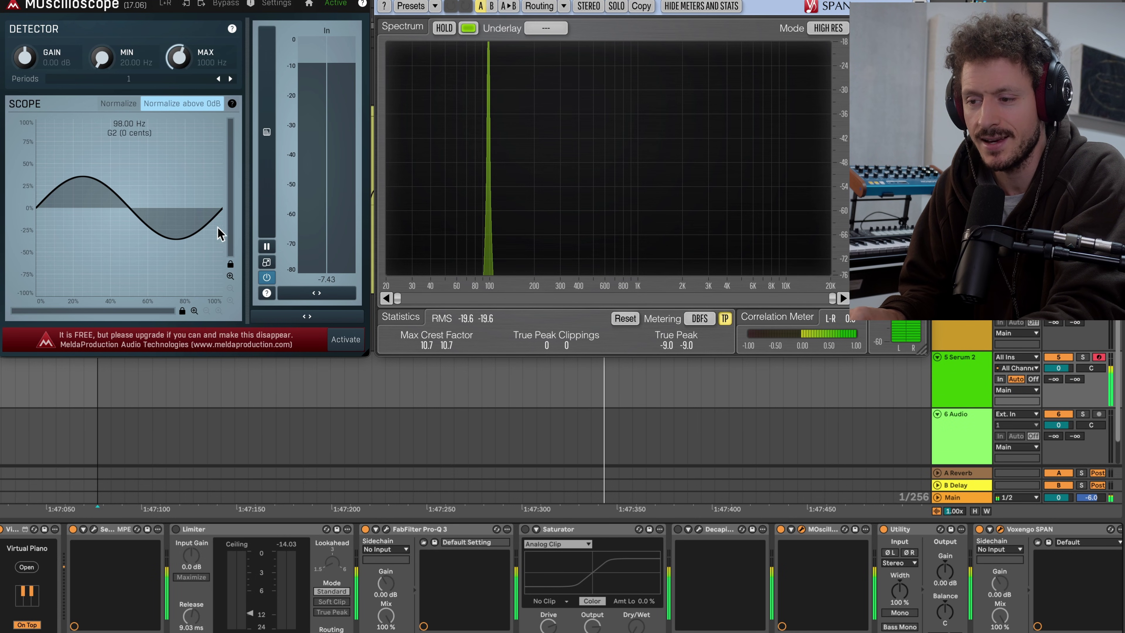
Enable the Saturator on the Serum 2 track and sweep its Dry/Wet amount, ending at 32%.
mouse_move(489, 124)
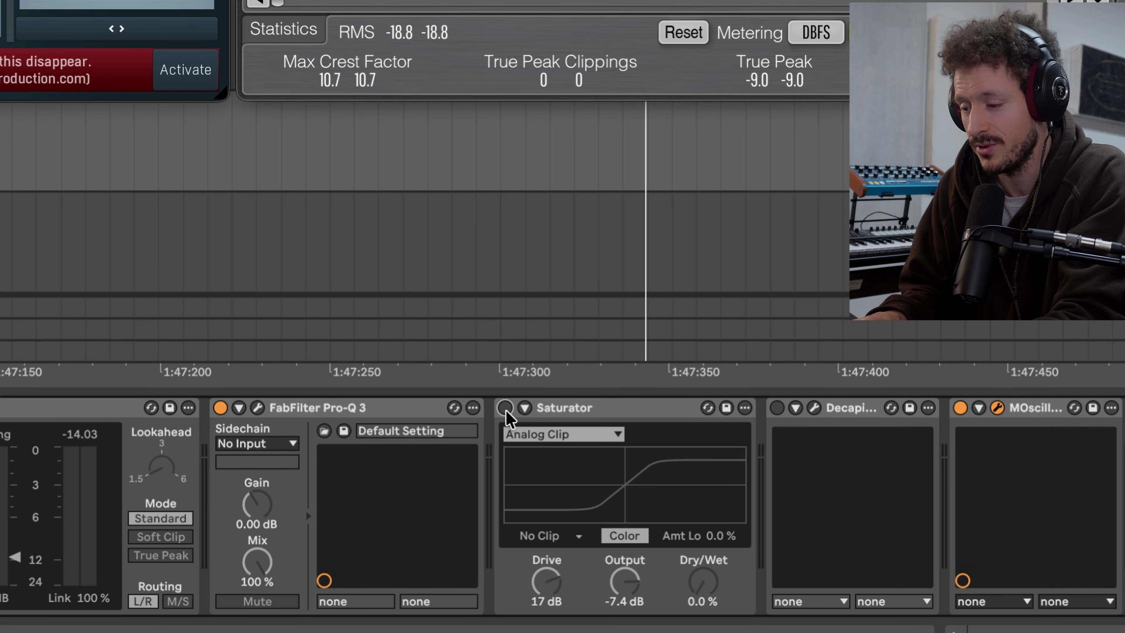
left_click(505, 407)
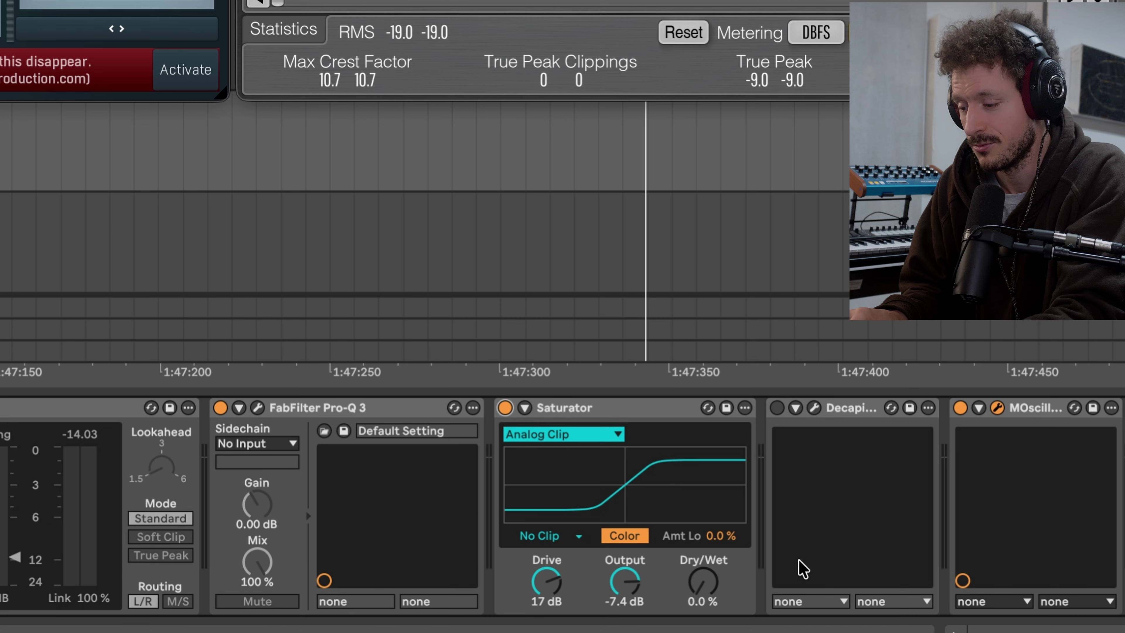
left_click_drag(715, 600, 715, 579)
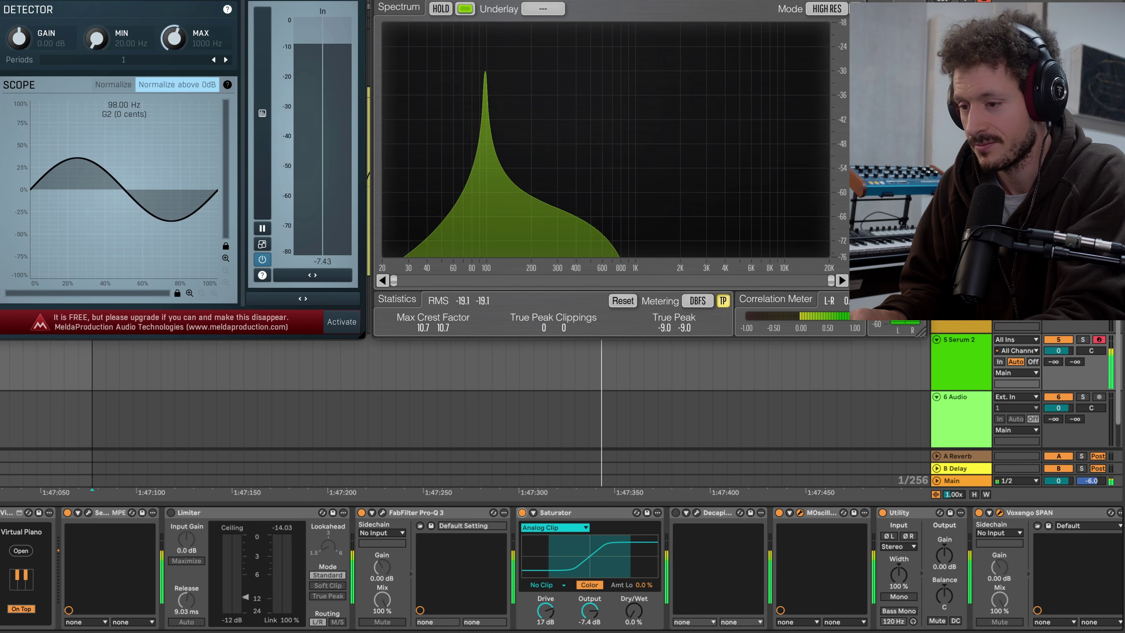
left_click_drag(631, 616, 632, 592)
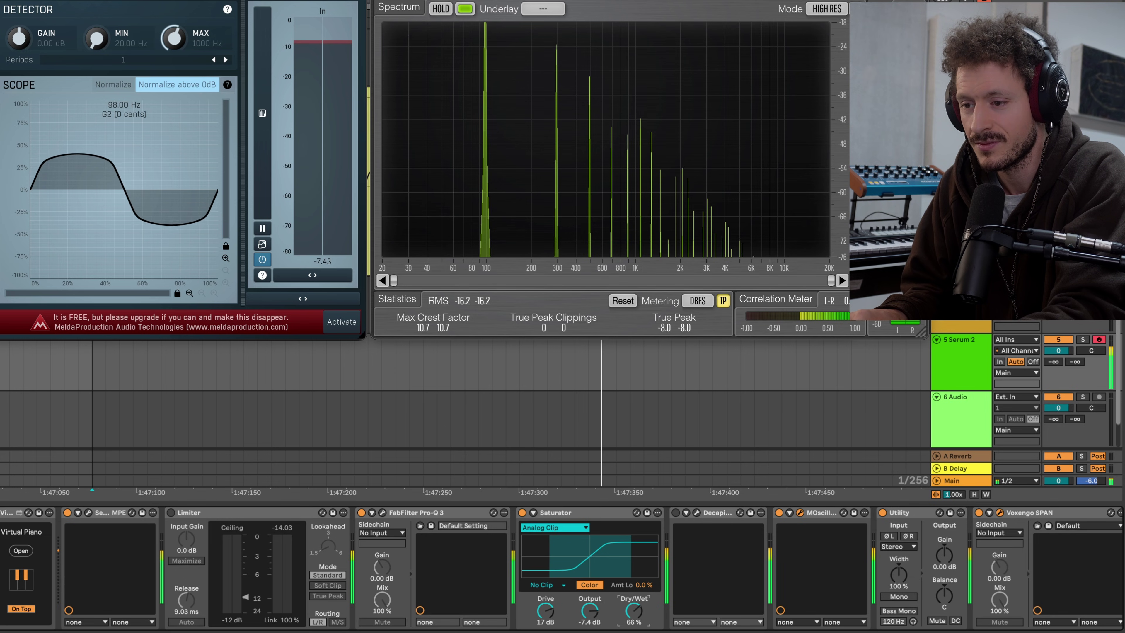
left_click_drag(633, 611, 634, 602)
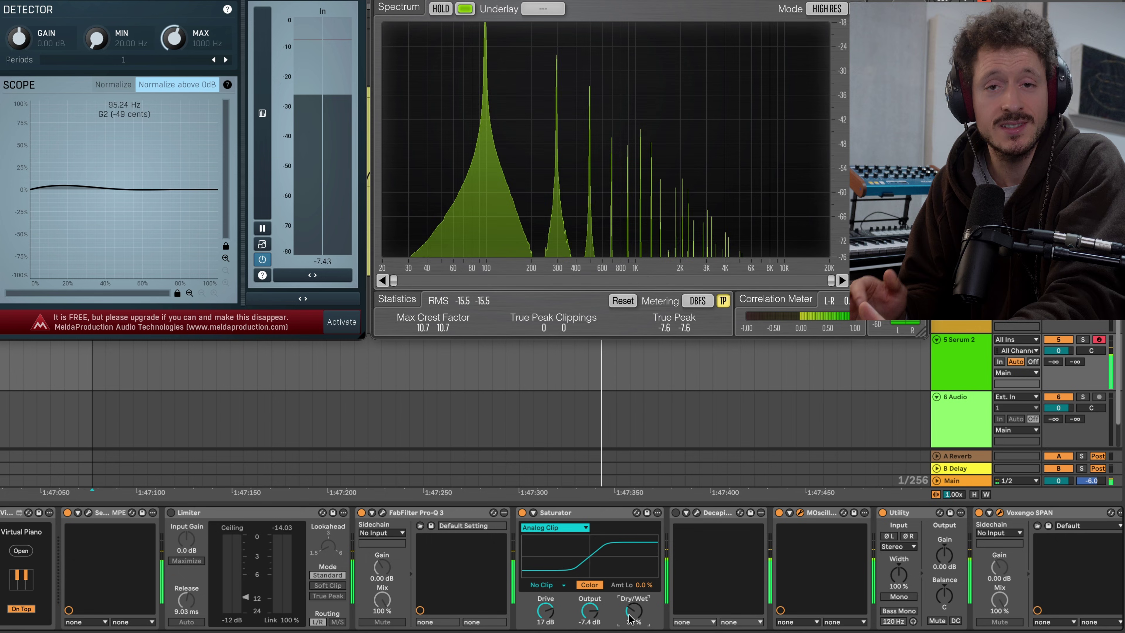
Delete the Saturator from the Serum 2 track and open the Decapitator's plug-in window.
left_click(593, 515)
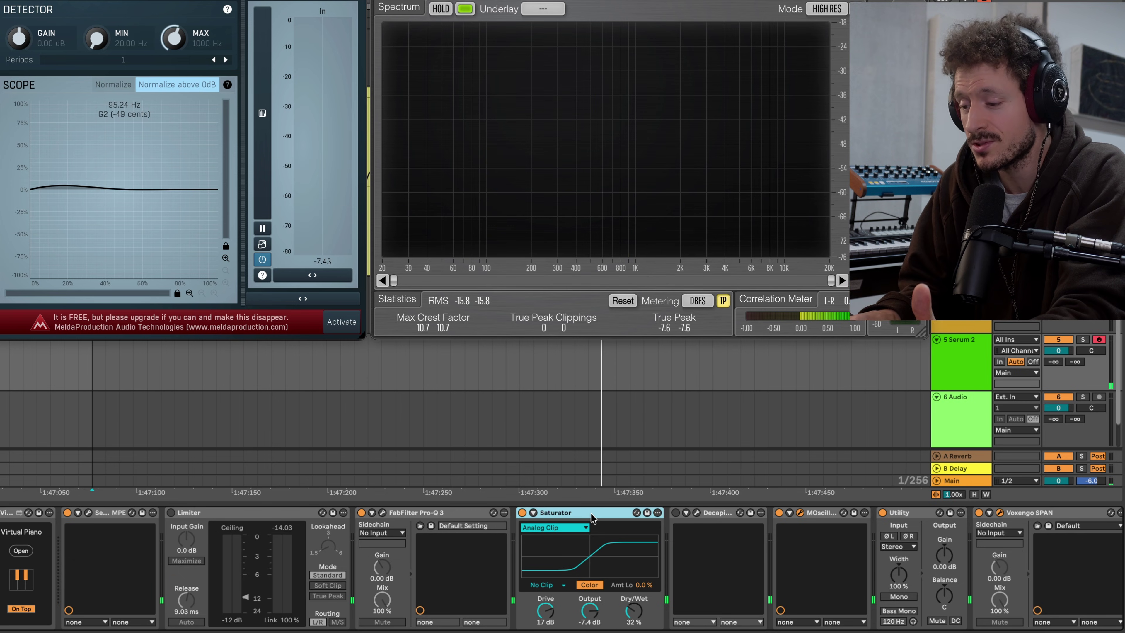
key("Delete")
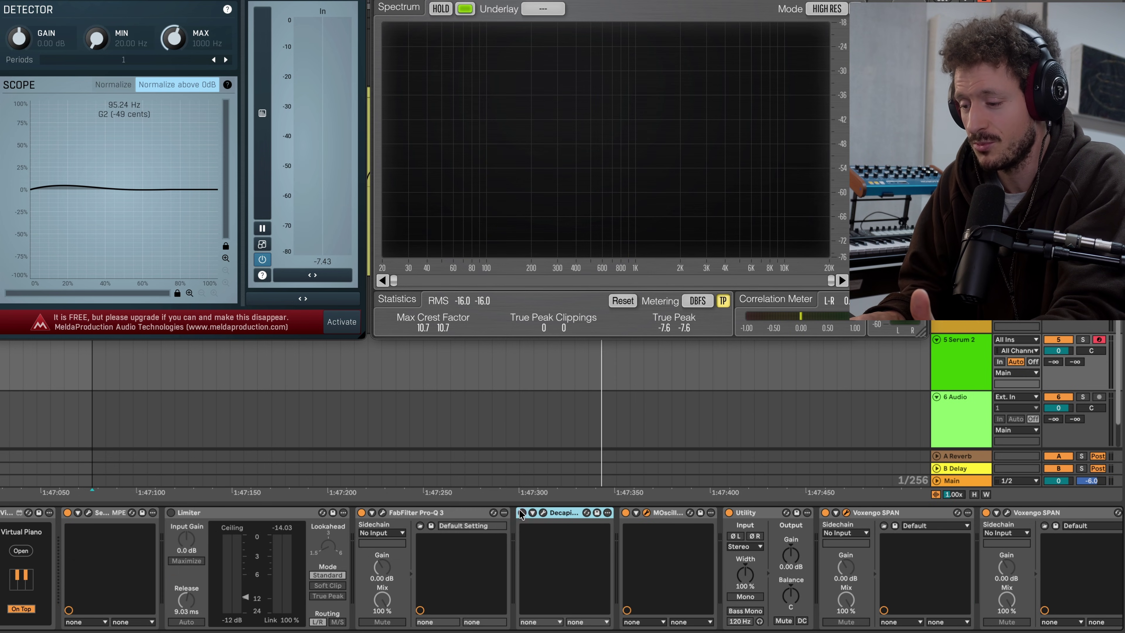
left_click(542, 514)
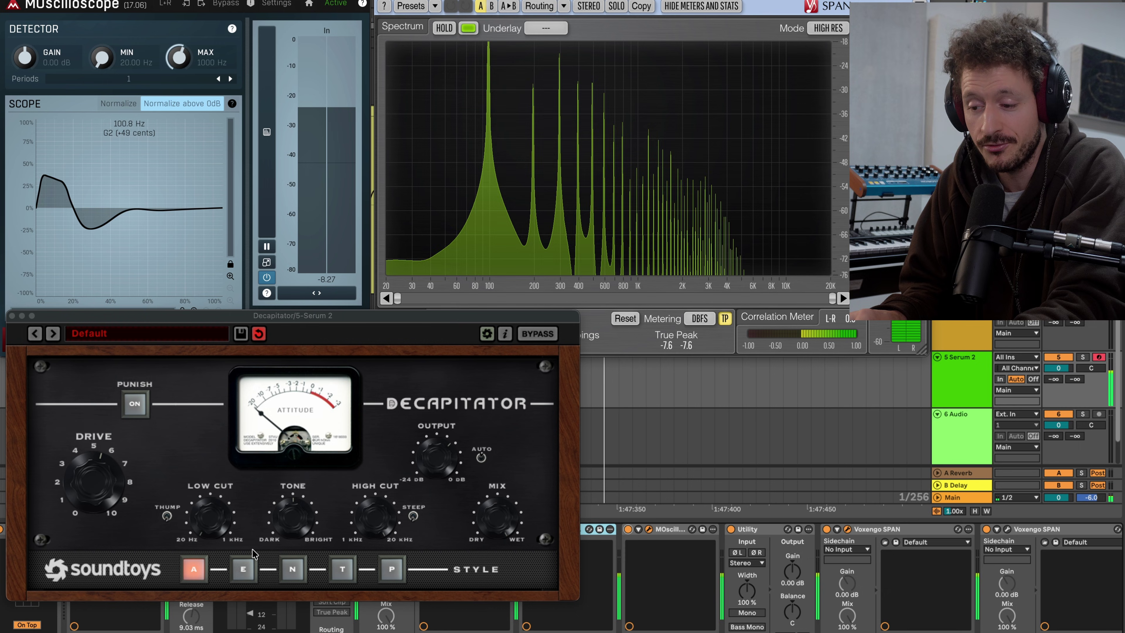
Switch the Decapitator's style through E and N to T, and close its window.
left_click(243, 569)
left_click(292, 569)
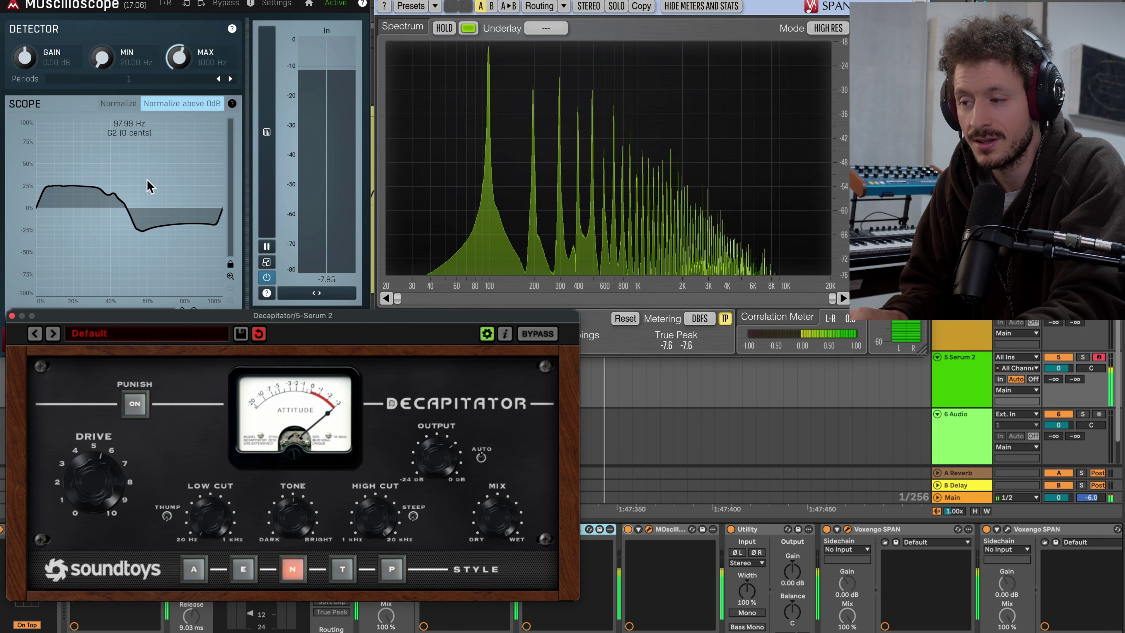
left_click(343, 569)
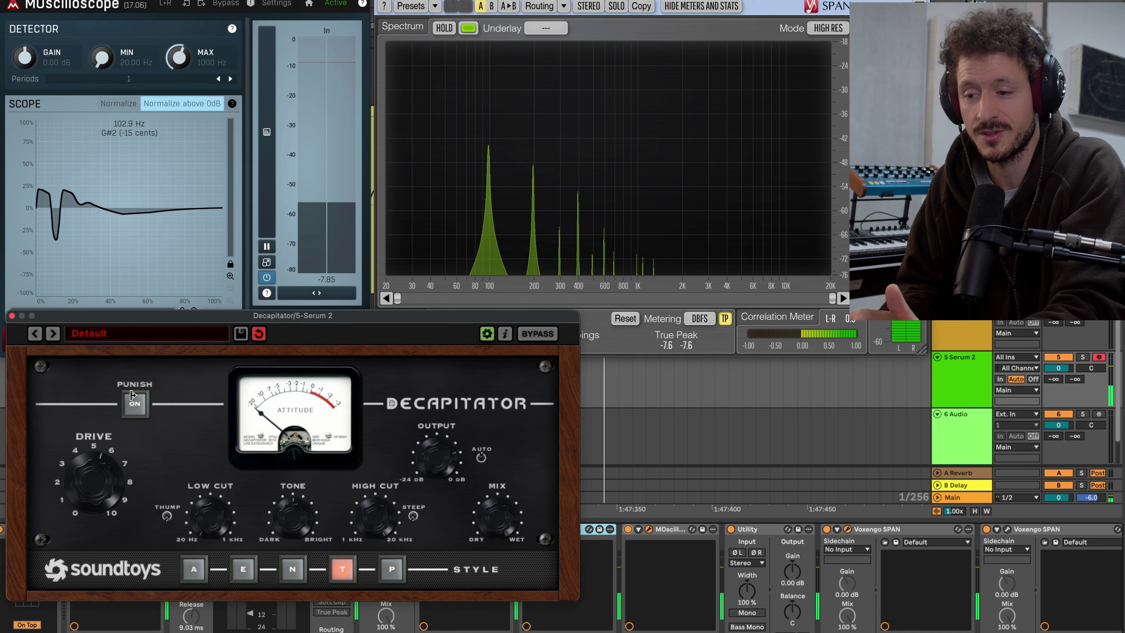
left_click(13, 315)
Close the remaining SPAN, MOscilloscope and Schope windows so the arrangement is clear.
left_click(382, 1)
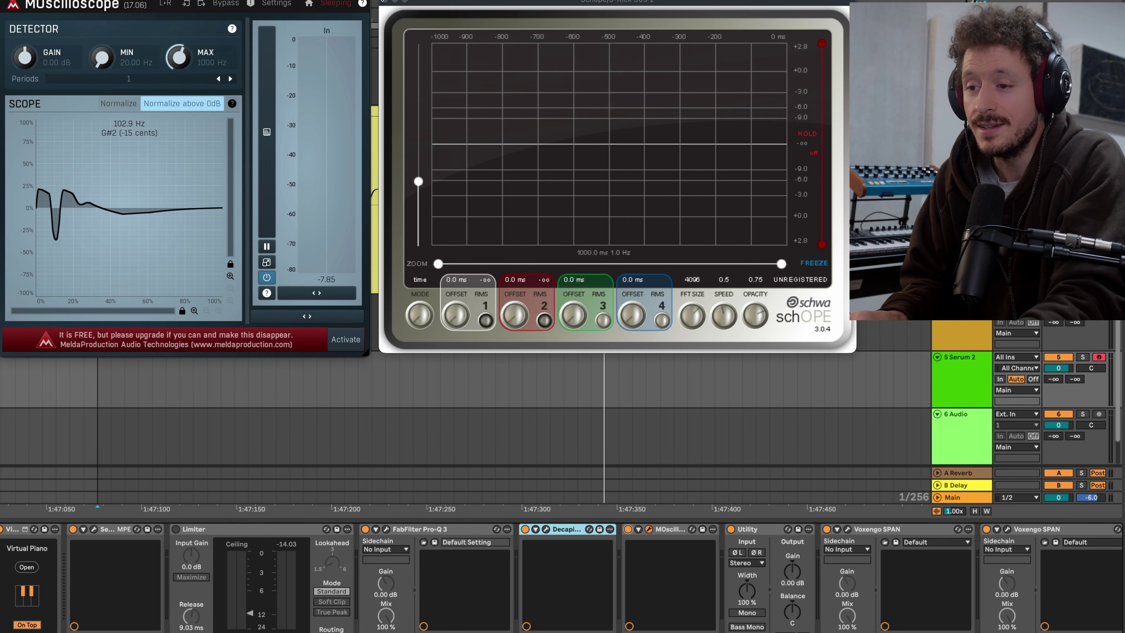
key("super+w")
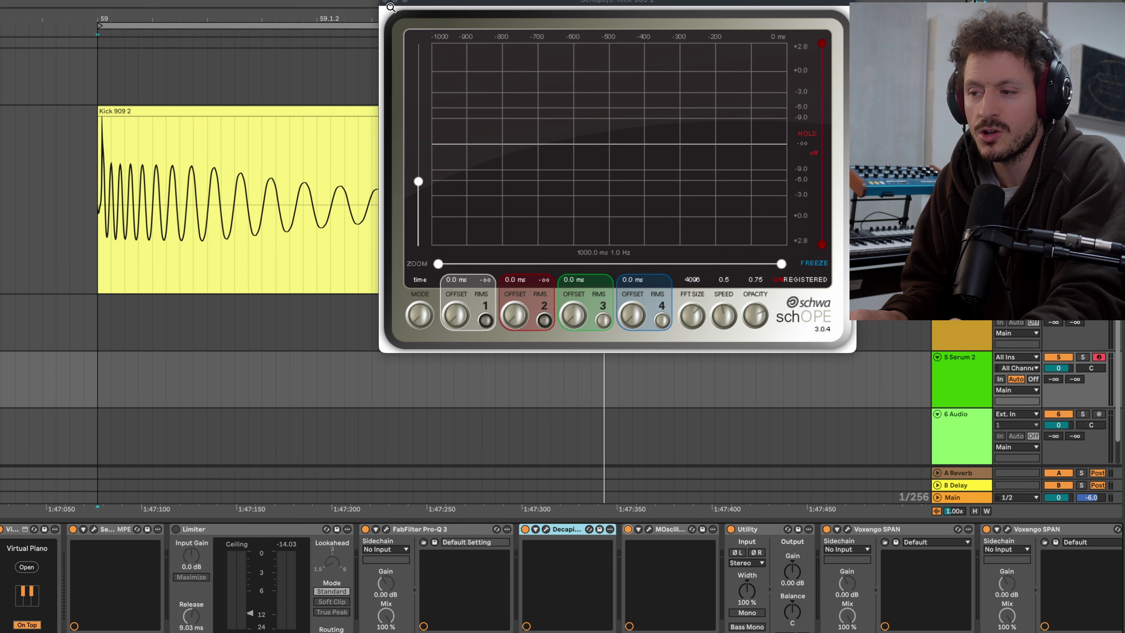
left_click(383, 2)
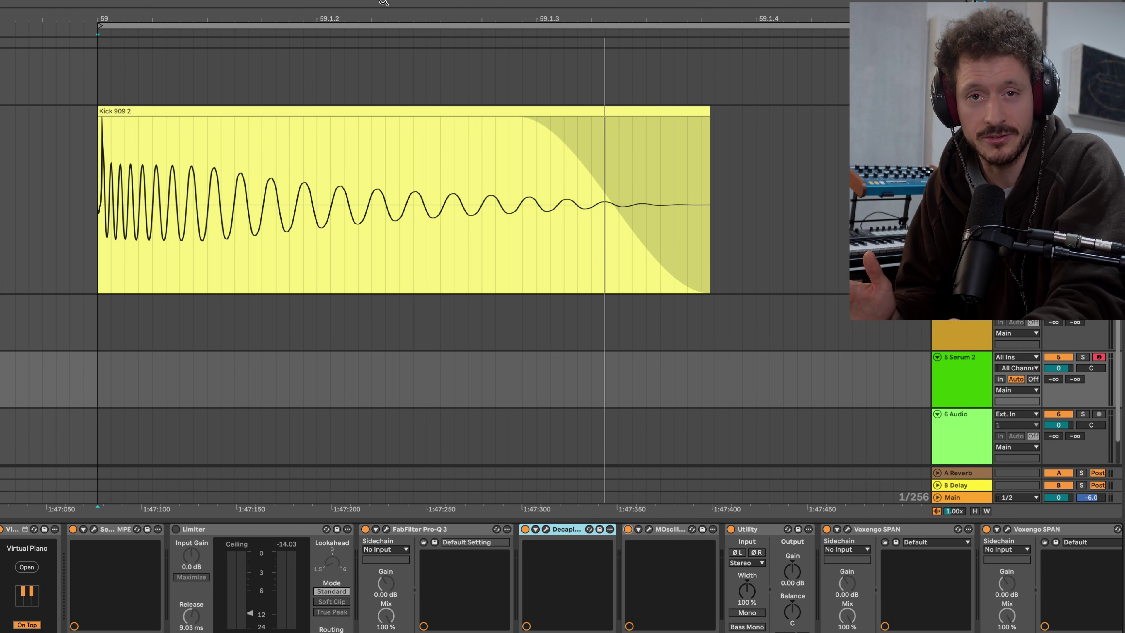
Place the playback start at the beginning of the Kick 909 2 clip and play the kick.
left_click(385, 128)
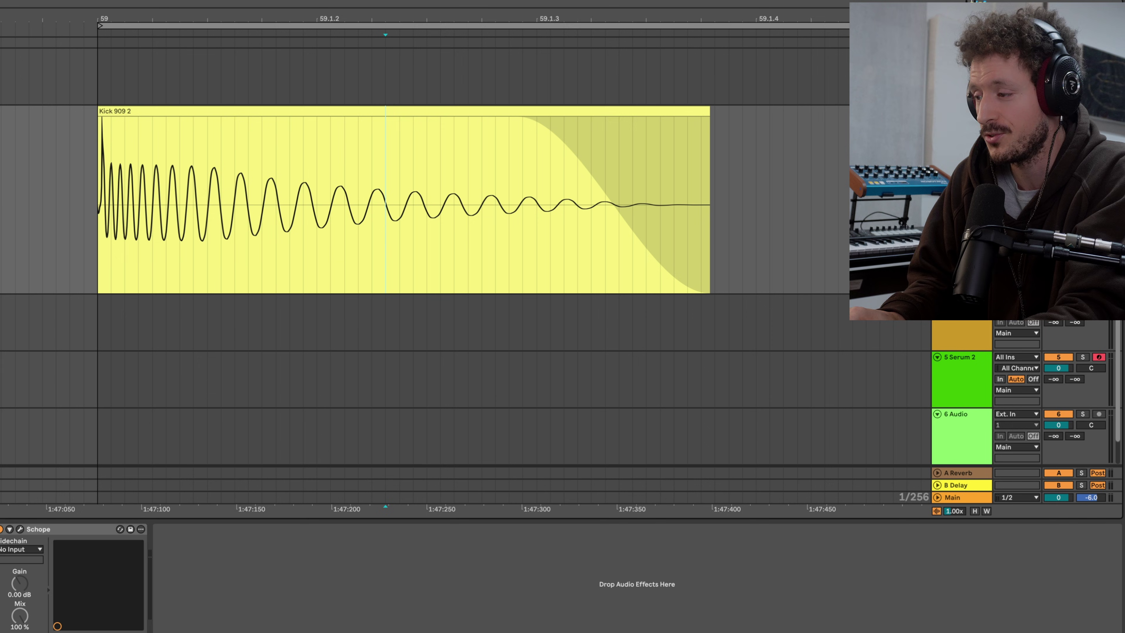
left_click(97, 183)
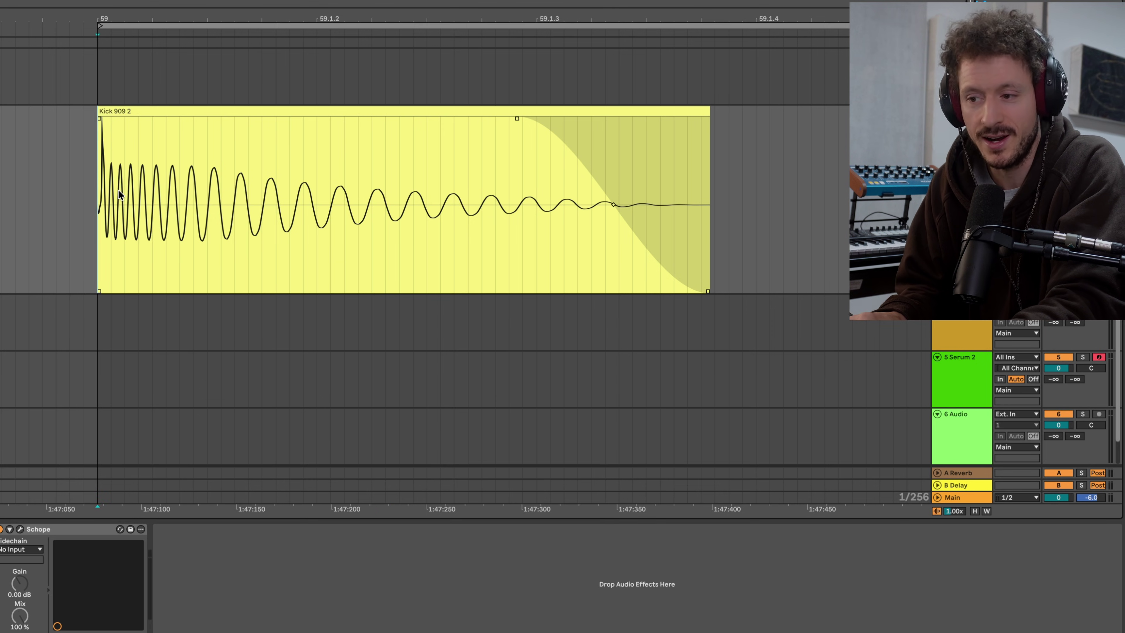
key("space")
key("space")
Add a Limiter ahead of Schope on the Kick 909 2 track and open Schope's window with the browser hidden.
left_click(9, 2)
left_click_drag(155, 68, 2, 559)
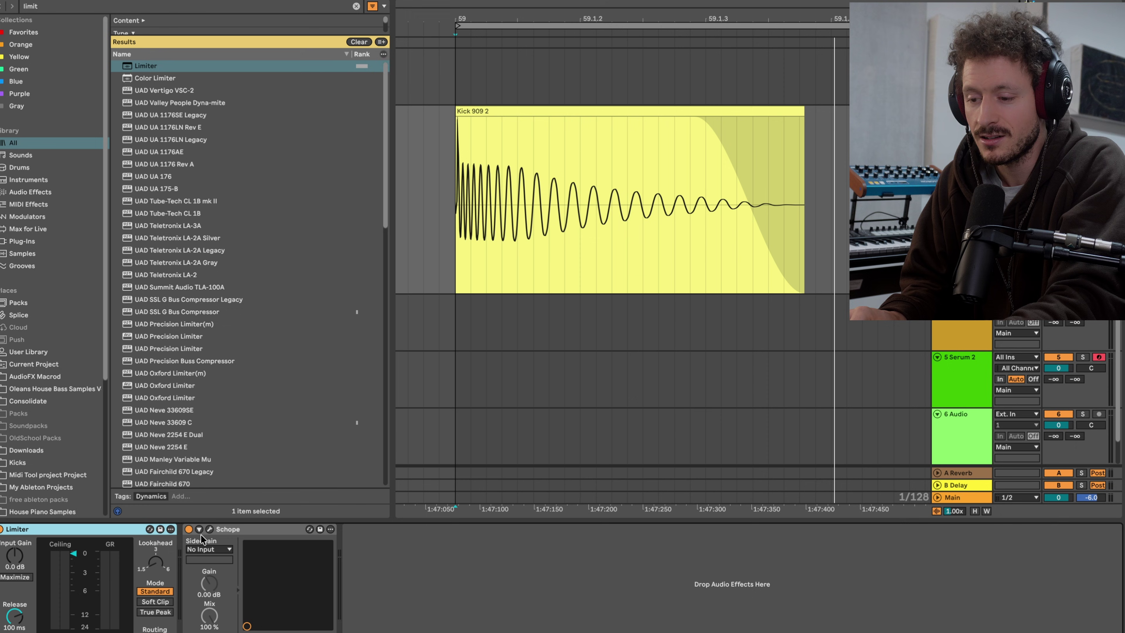
left_click(209, 529)
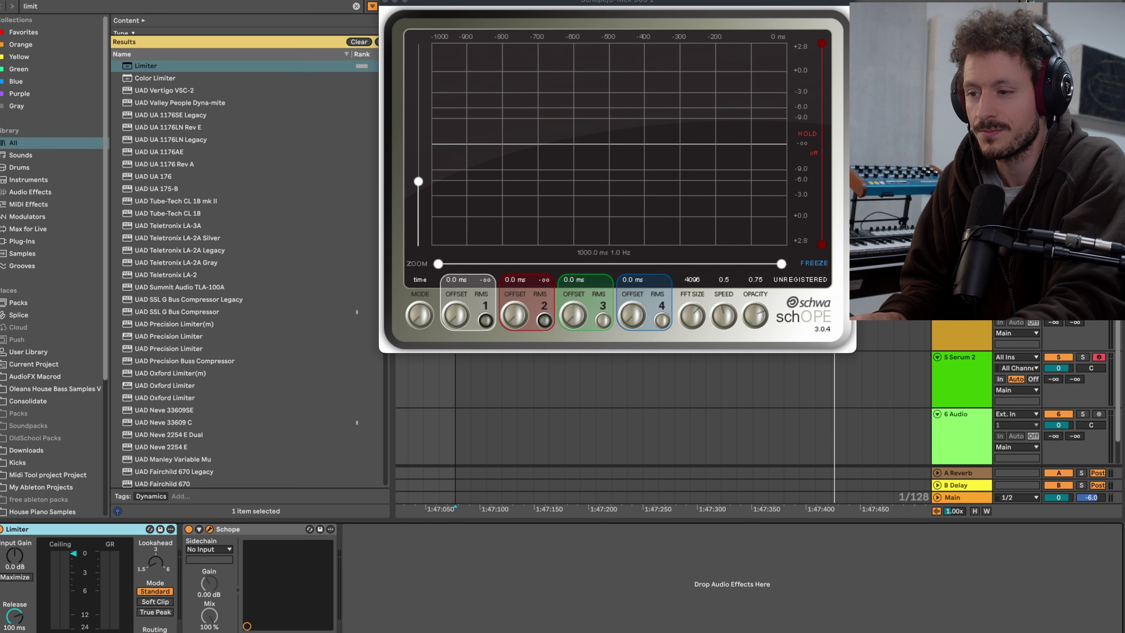
key("super+alt+b")
Play the kick and gradually lower the Limiter's ceiling to -15 dB.
key("space")
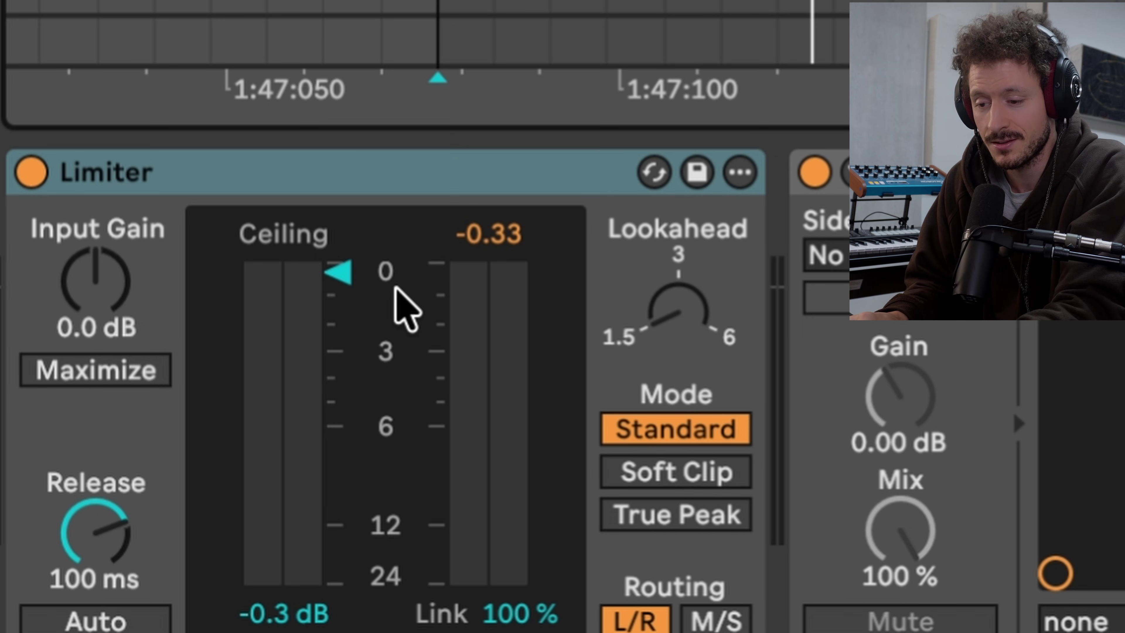
key("space")
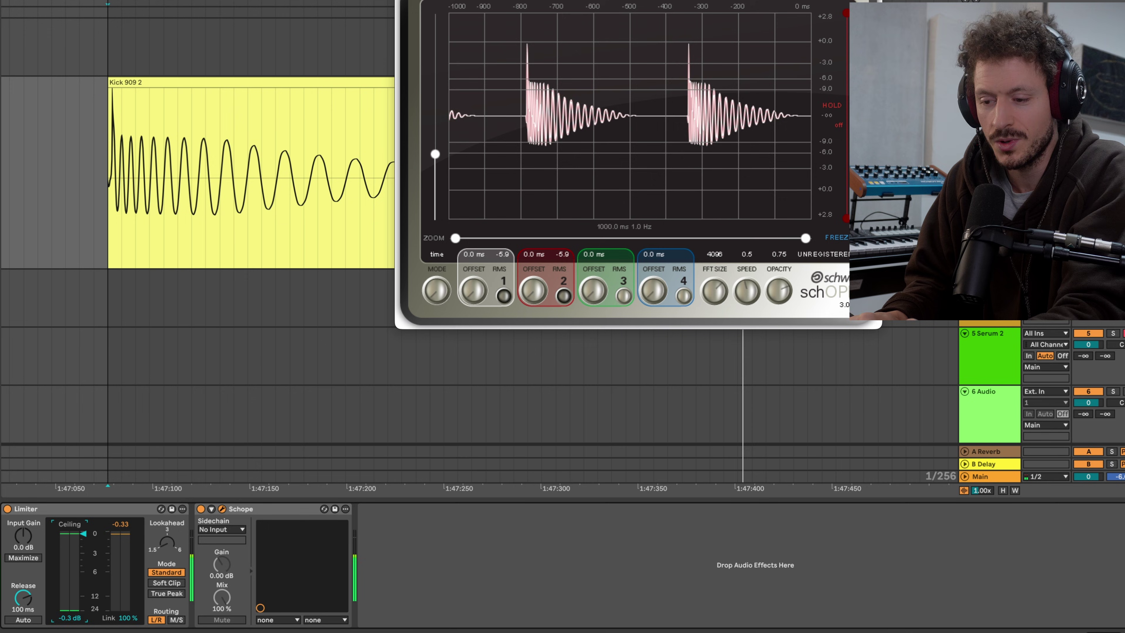
left_click_drag(256, 361, 256, 395)
left_click_drag(198, 430, 198, 503)
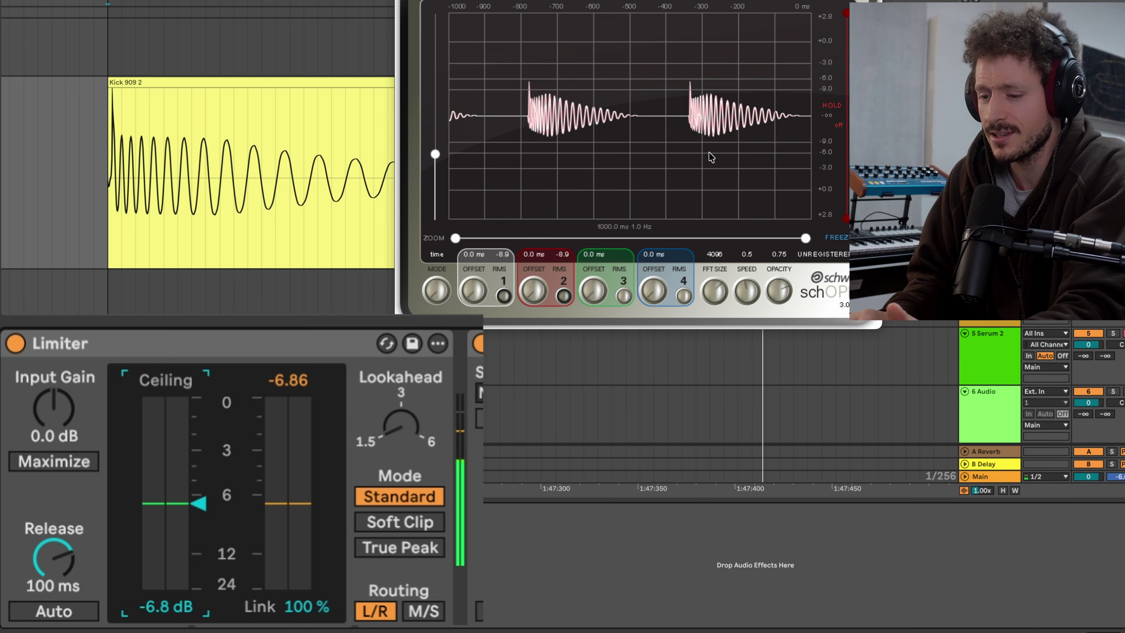
left_click_drag(198, 503, 198, 533)
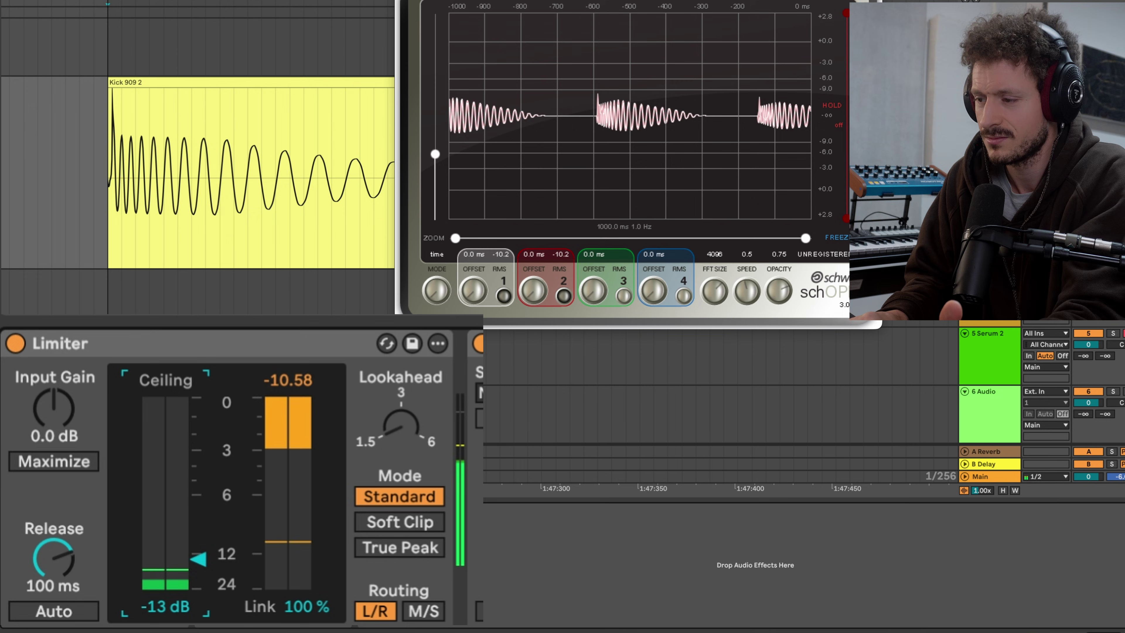
left_click_drag(198, 571, 198, 571)
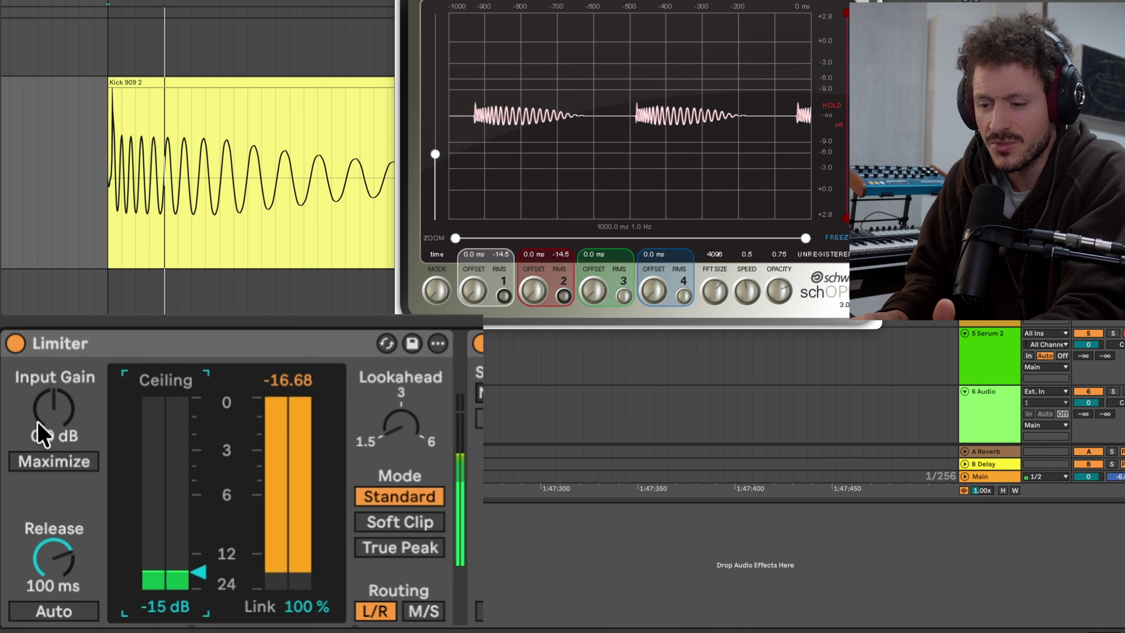
Try a higher Limiter input gain, then reset the gain to 0.0 dB and the ceiling to -0.3 dB.
mouse_move(53, 408)
left_mouse_down()
mouse_move(54, 373)
mouse_move(45, 425)
left_mouse_up()
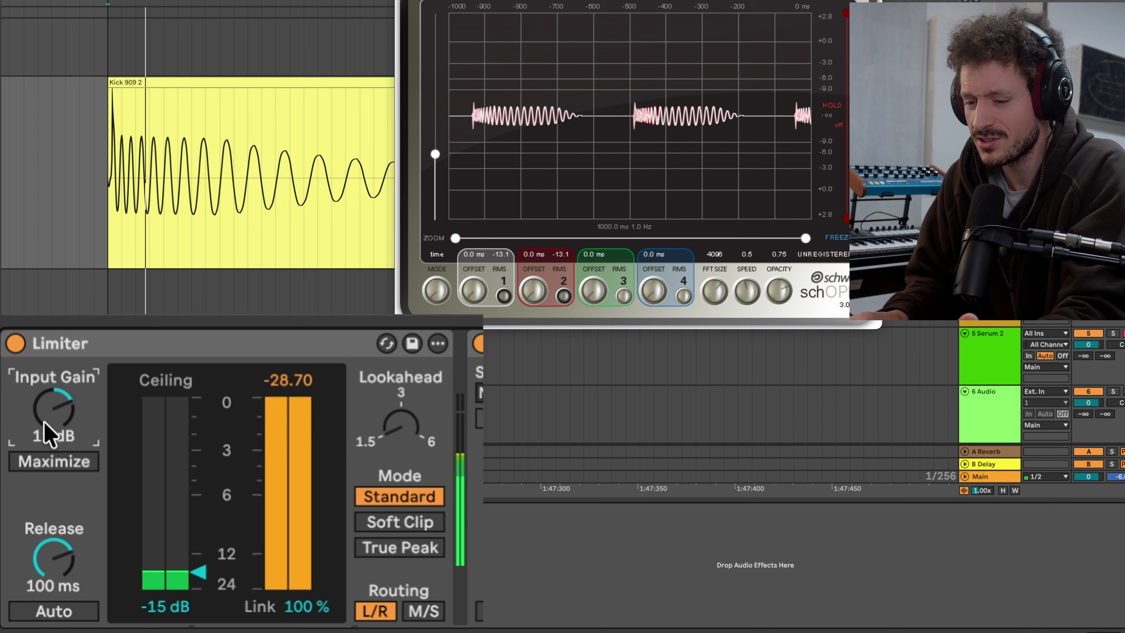
double_click(44, 423)
left_click_drag(73, 603, 76, 580)
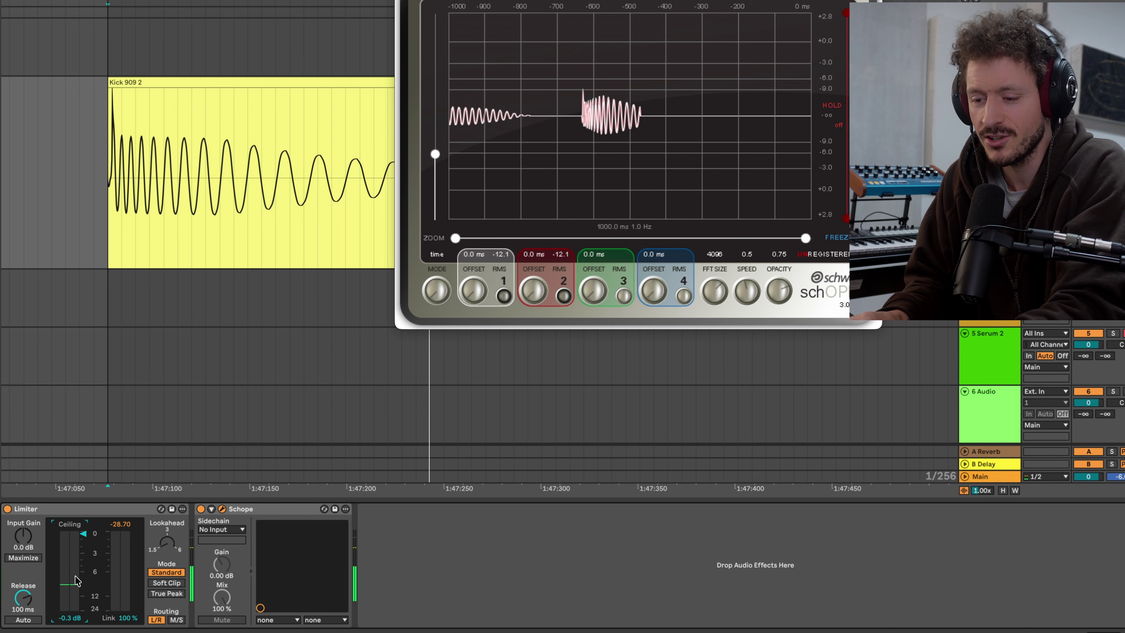
Move the Decapitator from the Serum 2 track to the kick track and place Schope after it, with the kick playing.
left_click(985, 368)
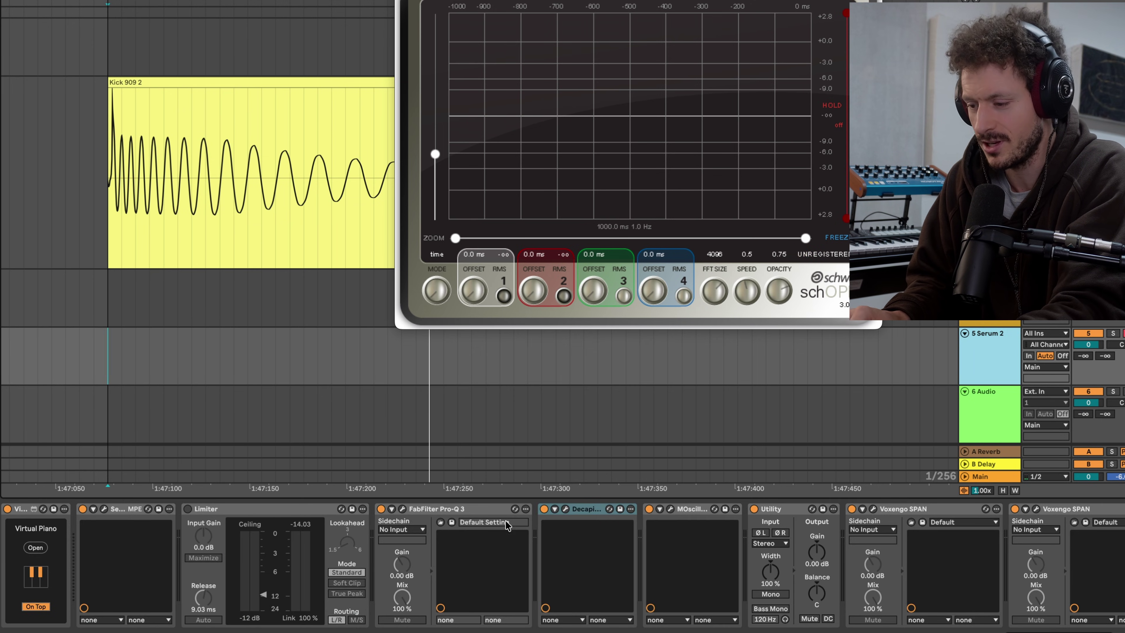
left_click(571, 509)
left_click_drag(571, 509, 987, 172)
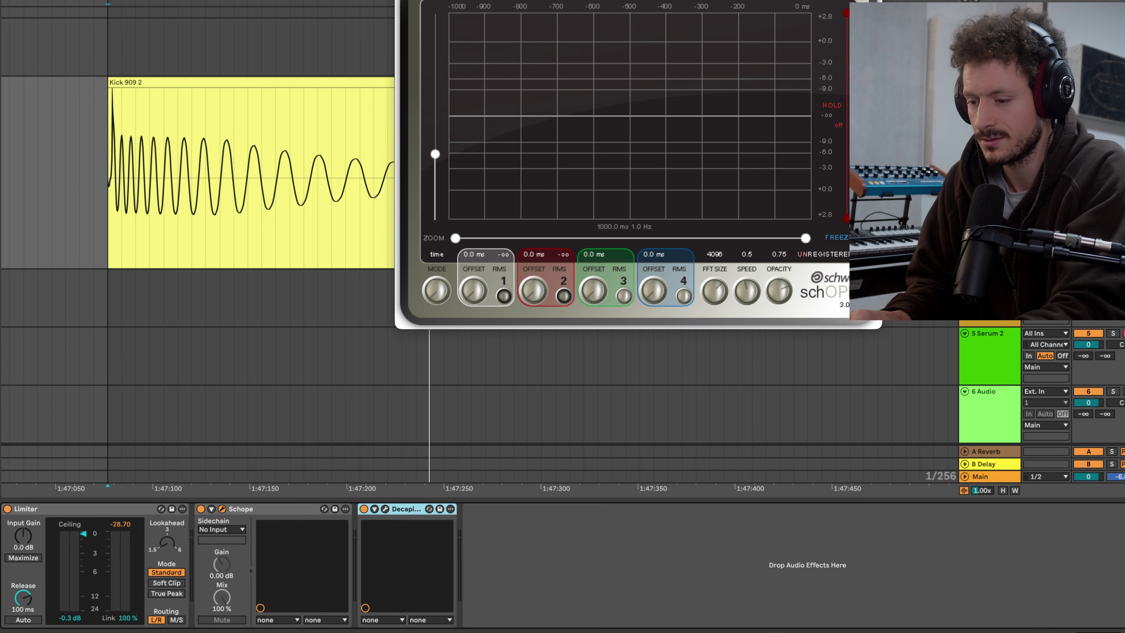
key("space")
left_click(283, 509)
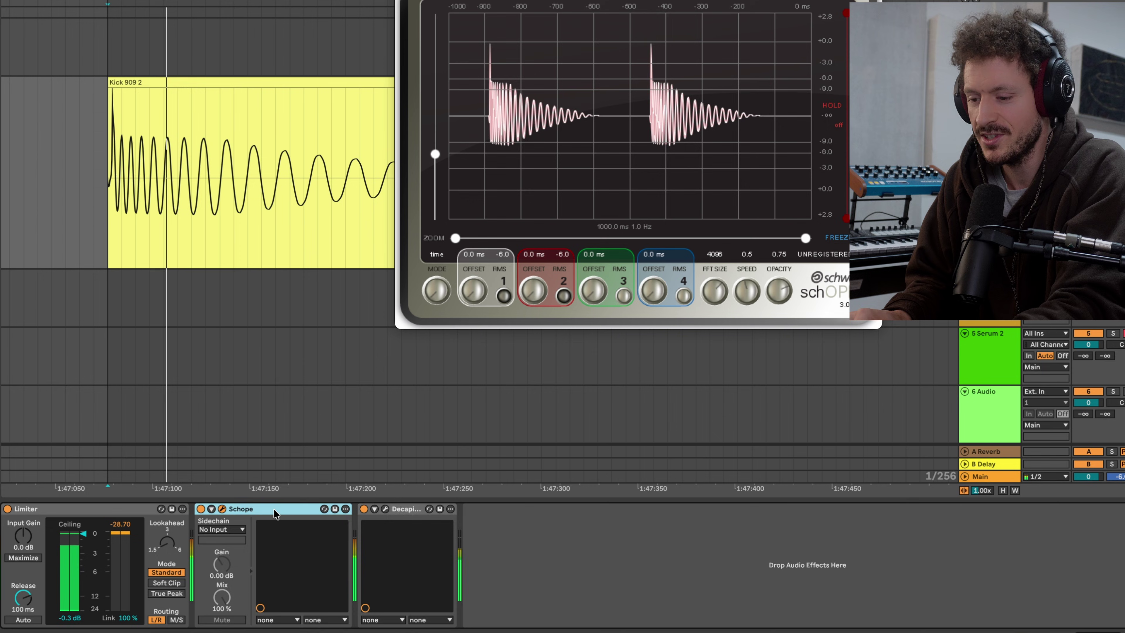
left_click_drag(284, 510, 513, 516)
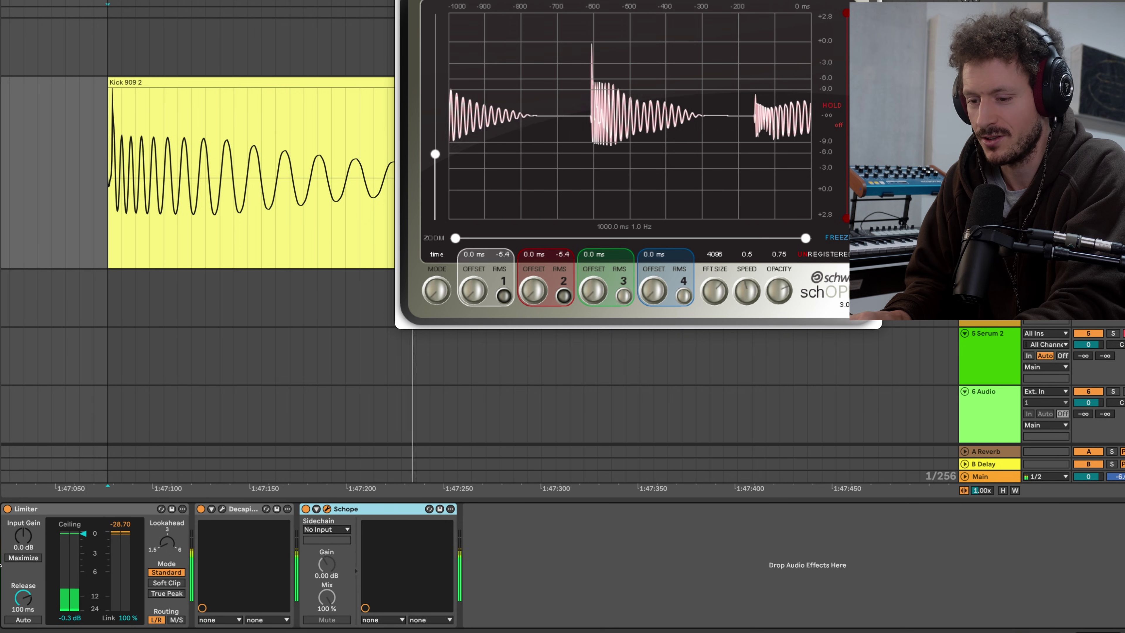
Bypass the Limiter and set the Decapitator's style to A, closing its window when done.
left_click(8, 509)
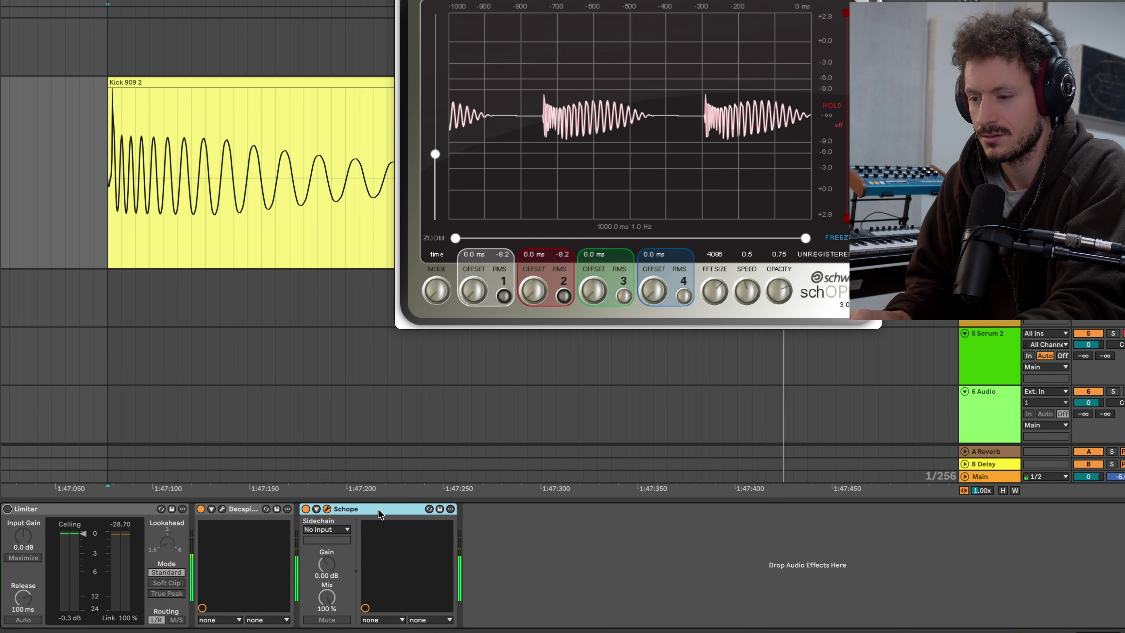
left_click(221, 508)
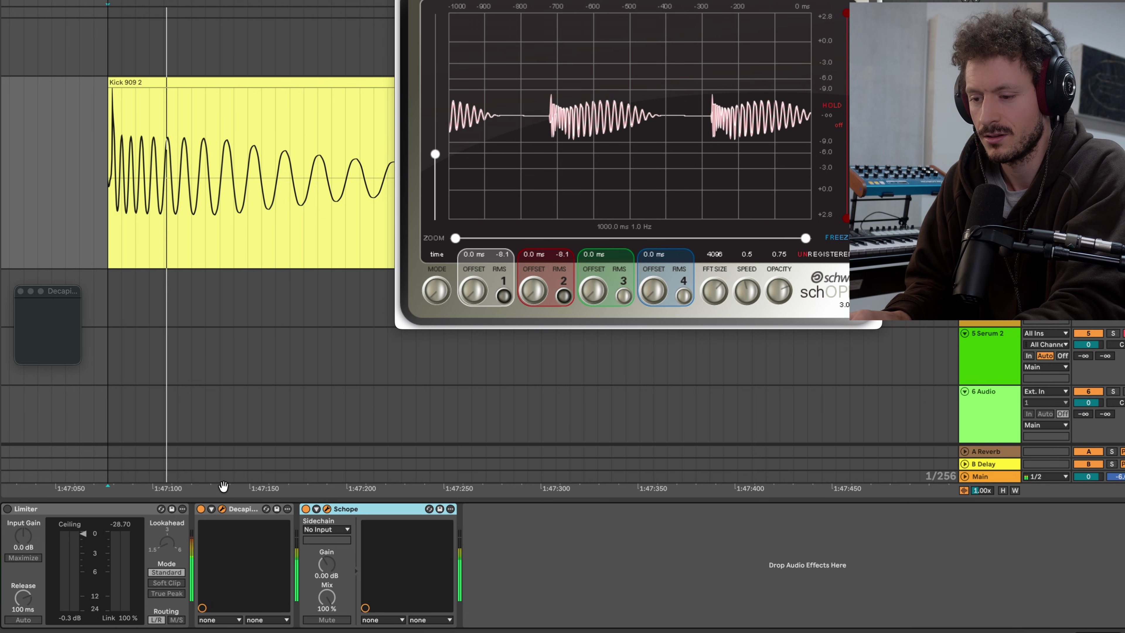
left_click(206, 550)
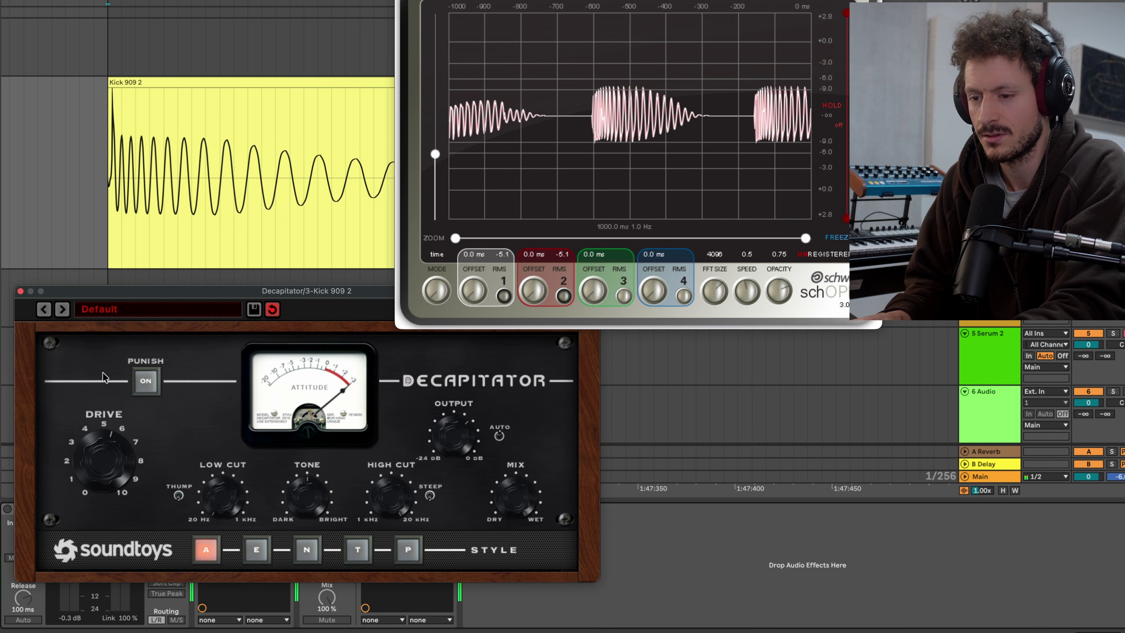
left_click(19, 290)
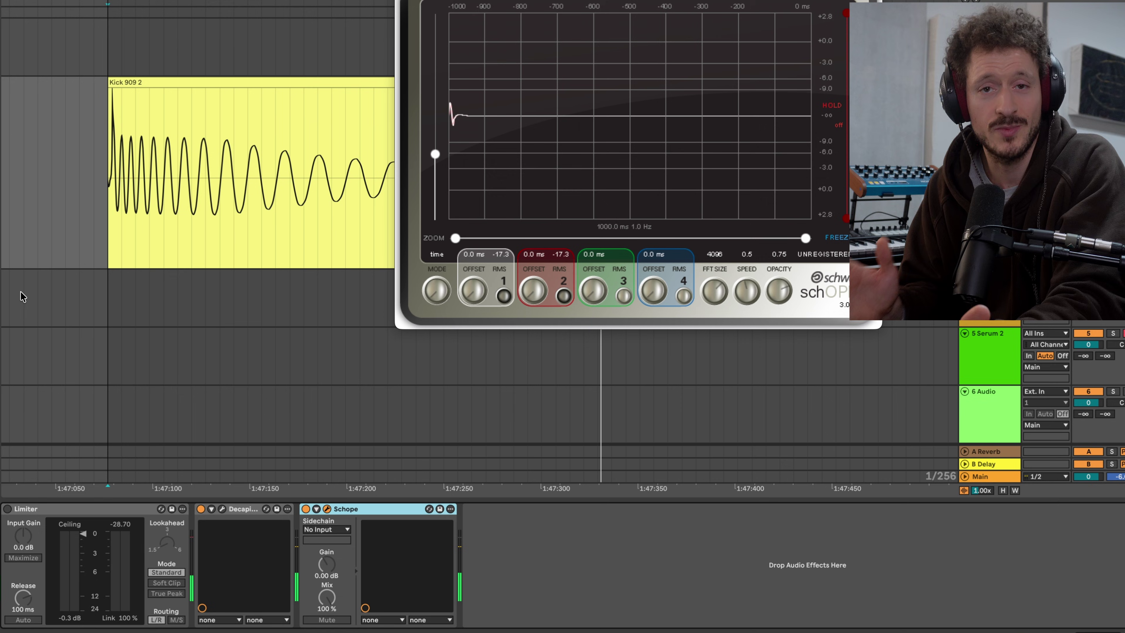
Delete the Decapitator from the kick track and re-enable the Limiter.
left_click(257, 509)
key("Delete")
left_click(7, 509)
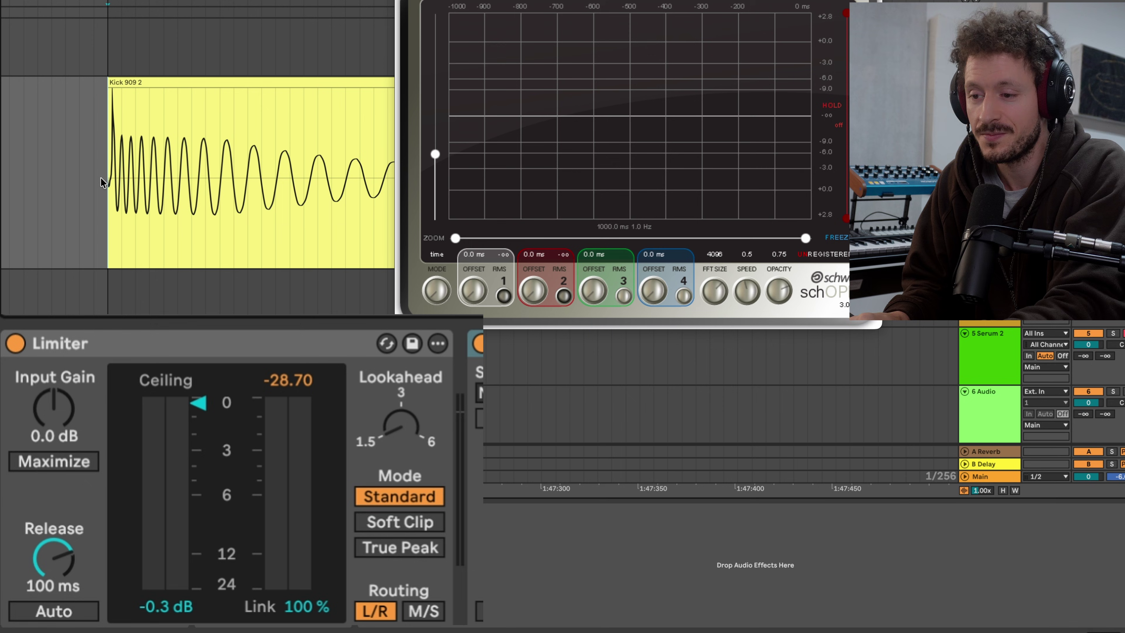
With the kick playing, set the Limiter's ceiling to -6.1 dB and input gain to 5.7 dB, and freeze Schope's display.
key("space")
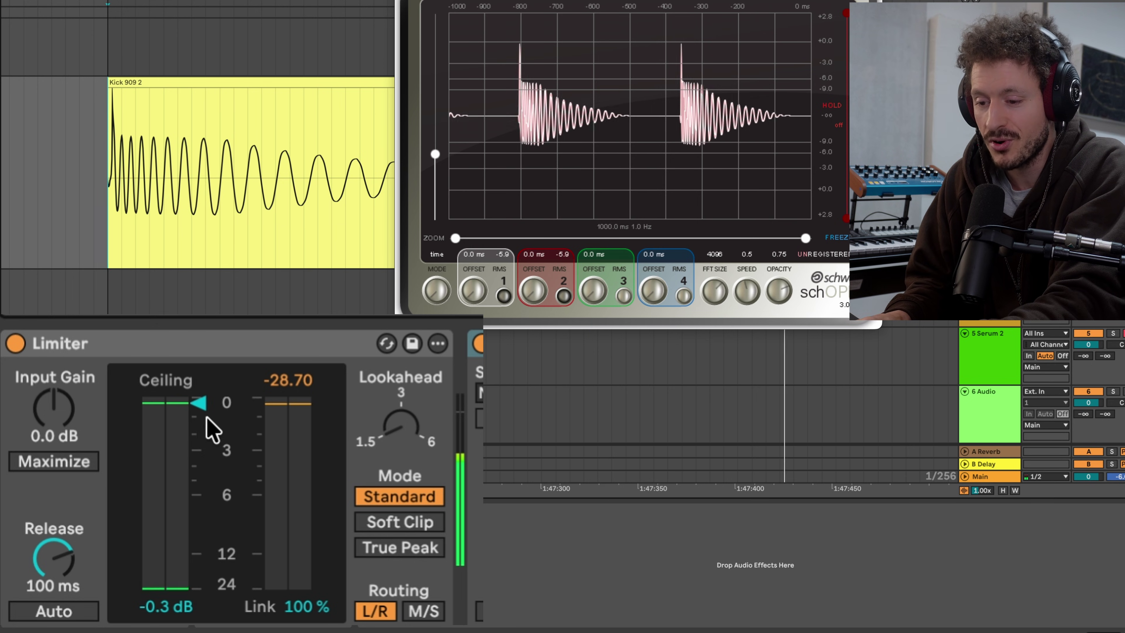
left_click_drag(207, 421, 201, 507)
mouse_move(84, 438)
left_mouse_down()
mouse_move(84, 392)
mouse_move(67, 429)
left_mouse_up()
left_click(833, 239)
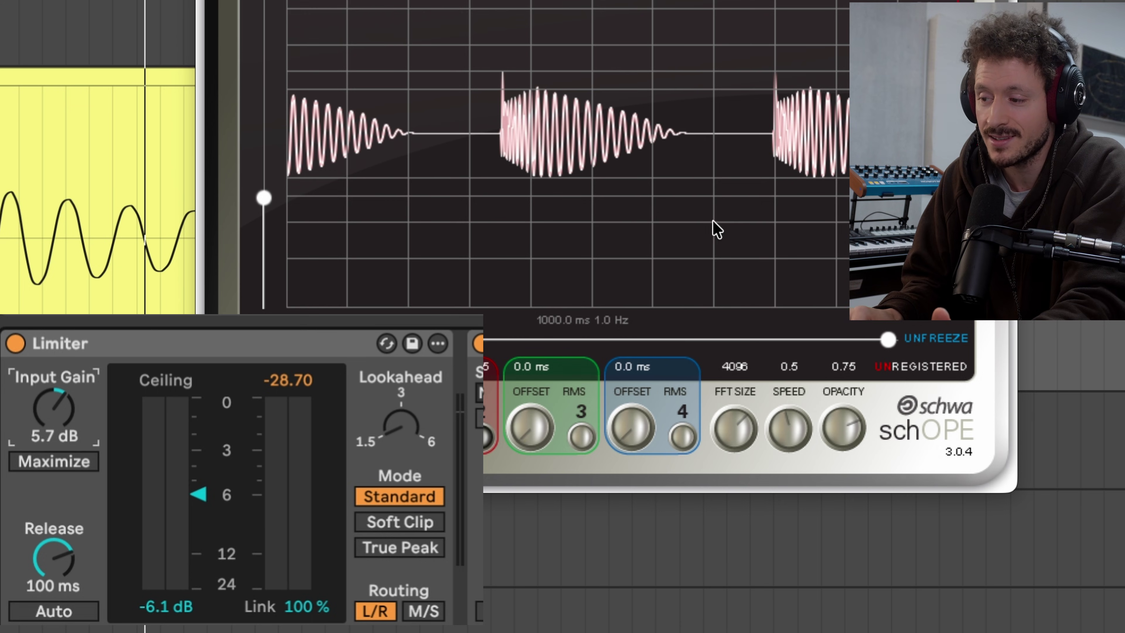
Unfreeze Schope and, with the kick playing, set the Limiter's release to 0.50 ms and ceiling to -6.8 dB.
scroll(568, 153, "up", 3)
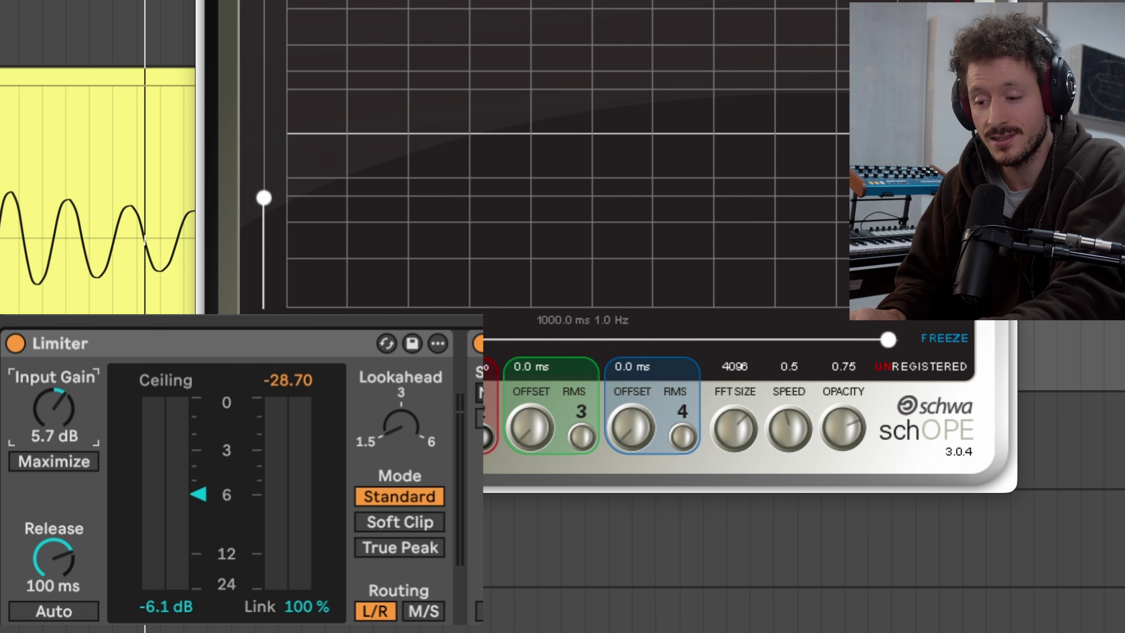
key("space")
left_click_drag(53, 557, 40, 622)
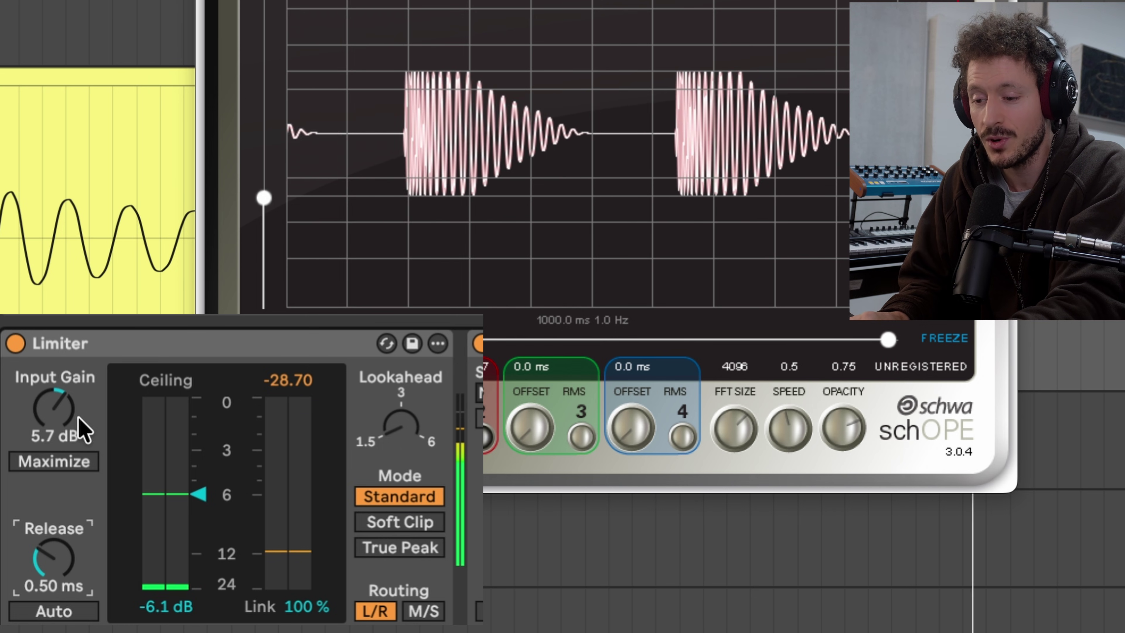
left_click_drag(198, 494, 196, 507)
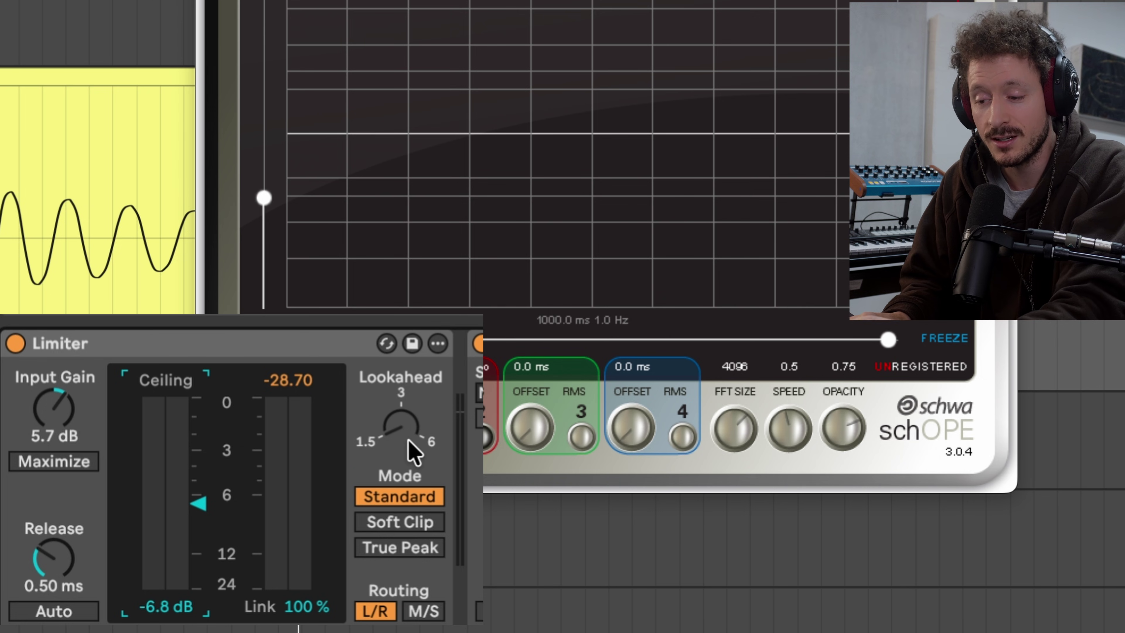
key("space")
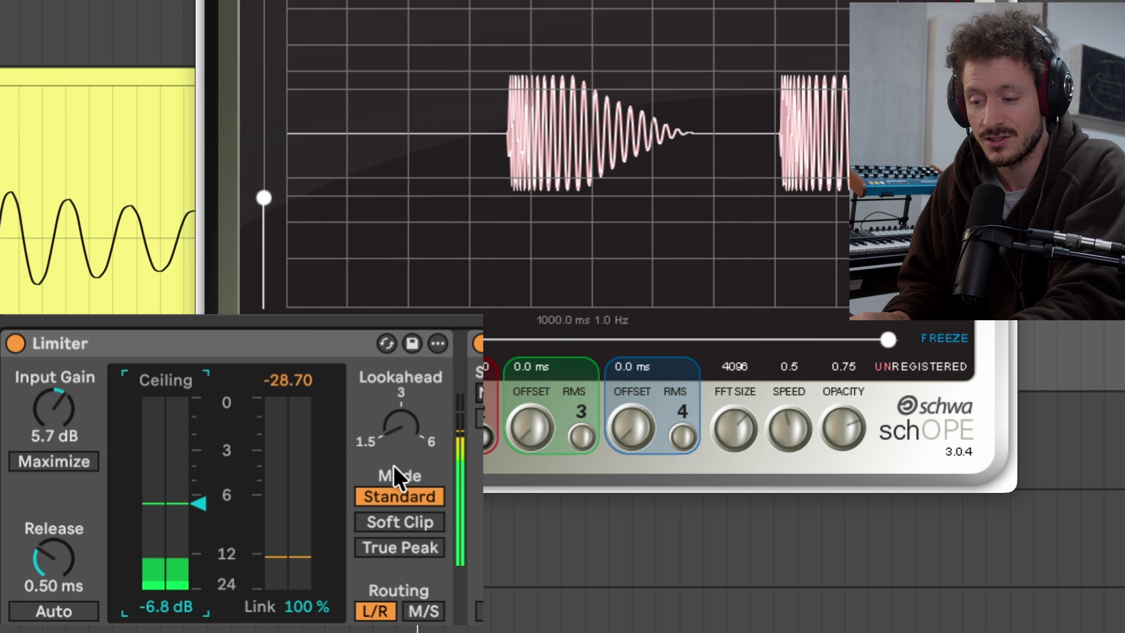
Set the Limiter's lookahead to 6 ms, its release to 1.49 ms and its input gain to 11 dB.
left_click(401, 427)
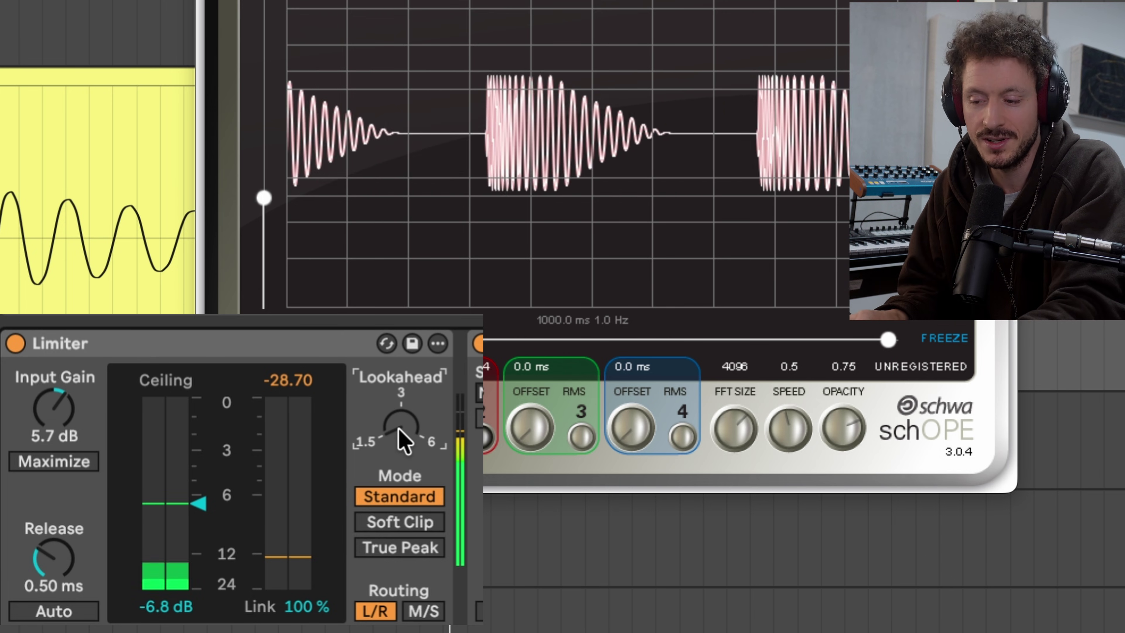
left_click_drag(399, 428, 399, 405)
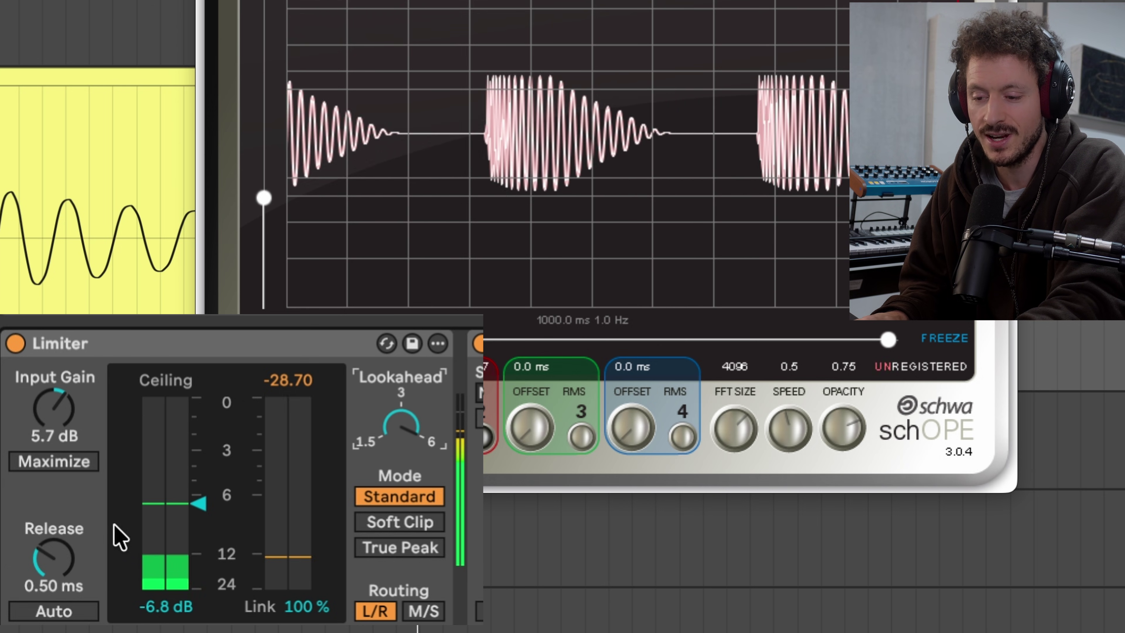
left_click_drag(53, 557, 53, 539)
left_click_drag(53, 408, 54, 390)
Compare the kick with the Limiter's lookahead at 1.5 ms and at 6 ms, leave it at 6 ms and stop playback.
left_click(432, 432)
left_click_drag(396, 429, 397, 456)
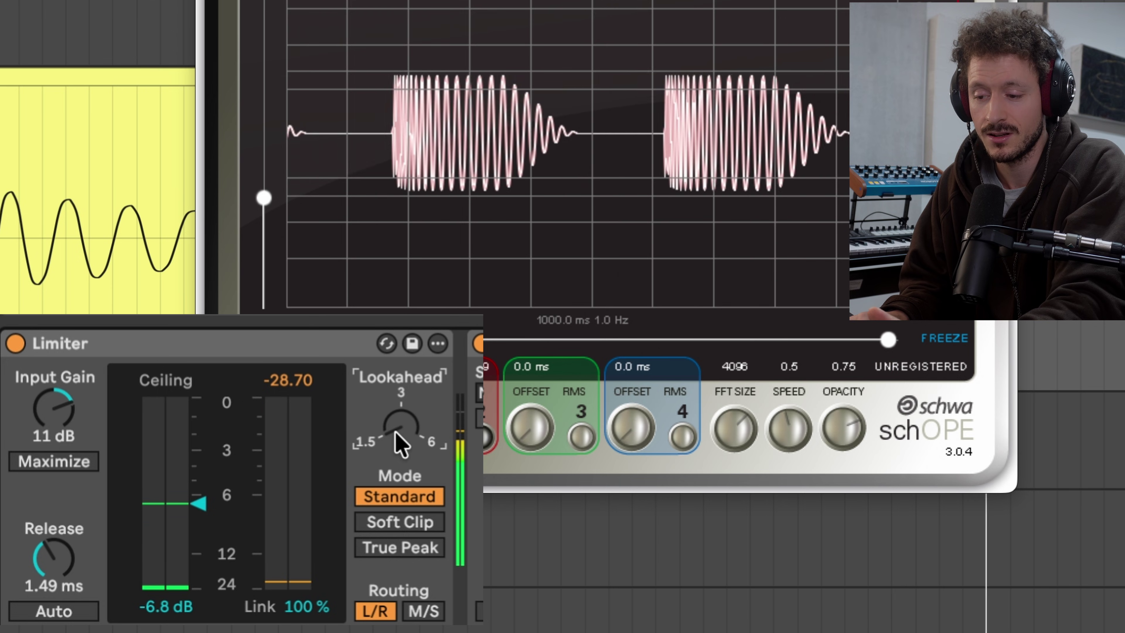
left_click_drag(395, 434, 395, 408)
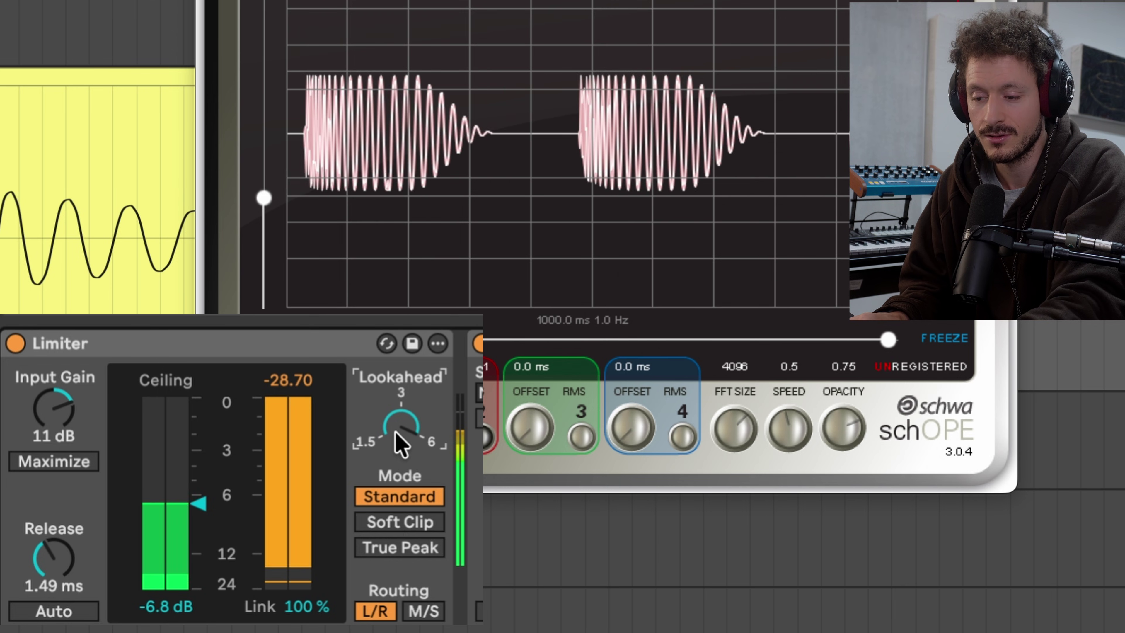
key("space")
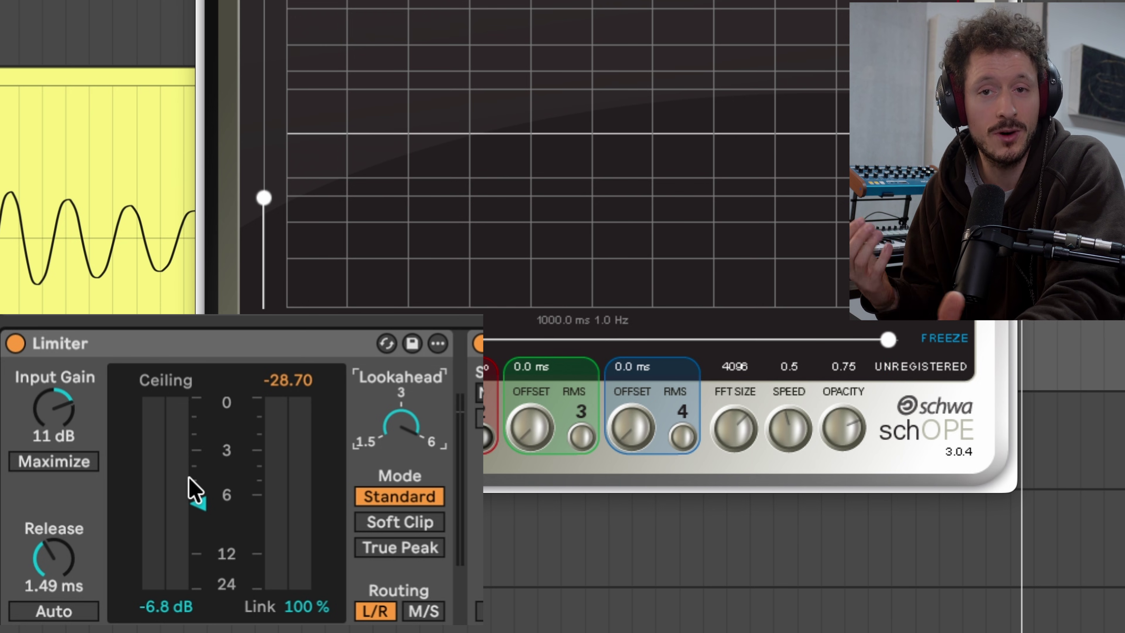
Switch to the Serum 2 track's device chain, and open and close the Serum 2 instrument window.
left_click(82, 350)
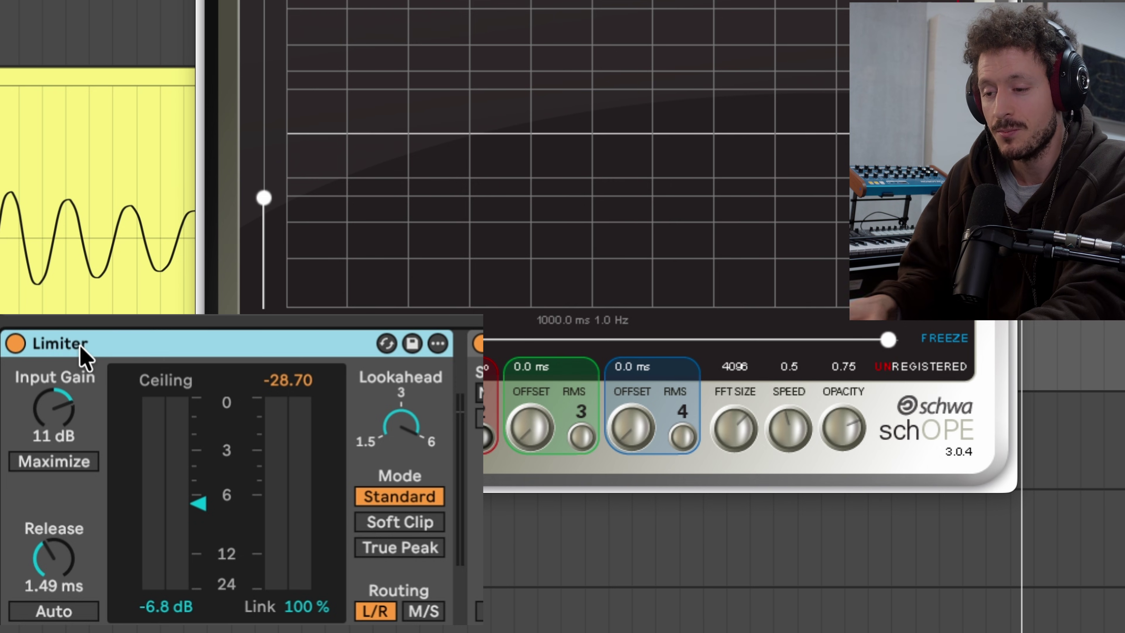
key("Delete")
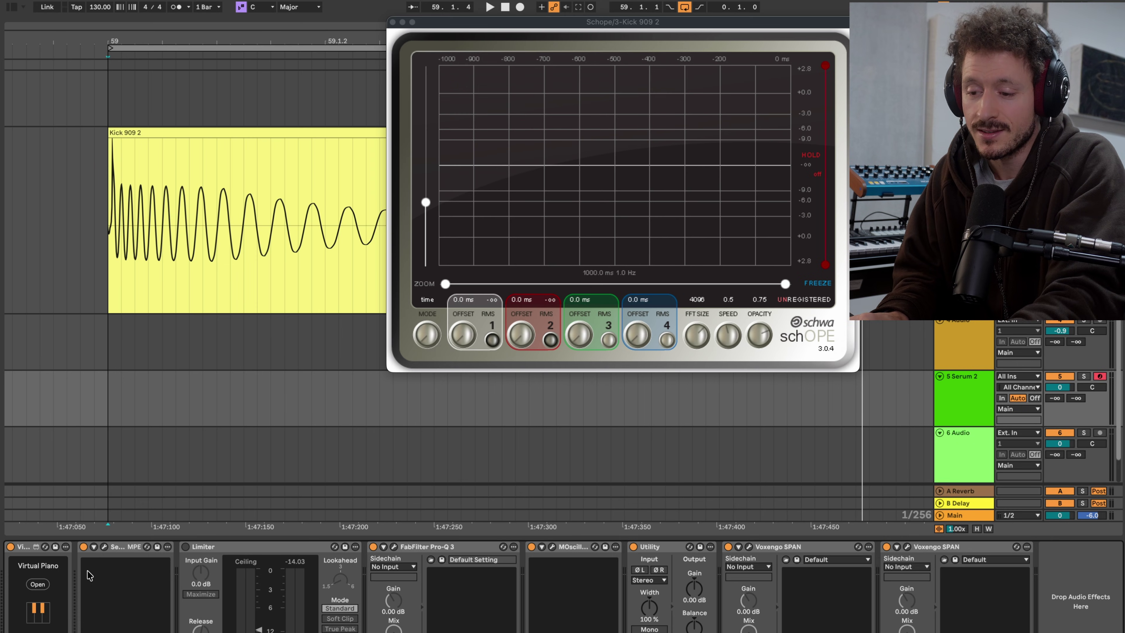
left_click(104, 547)
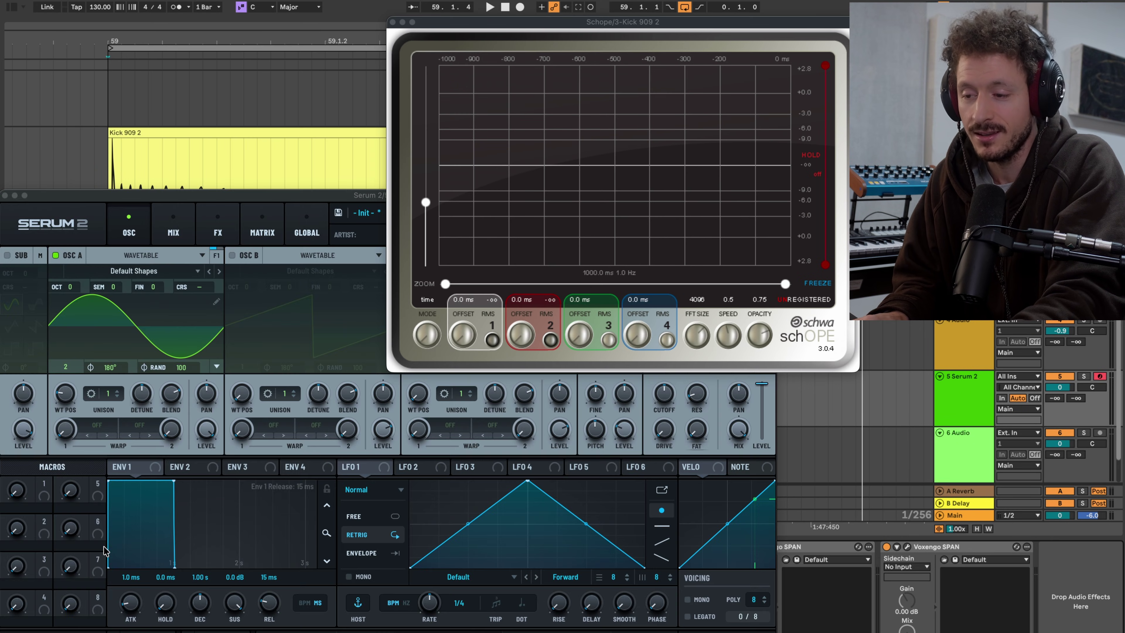
left_click(4, 195)
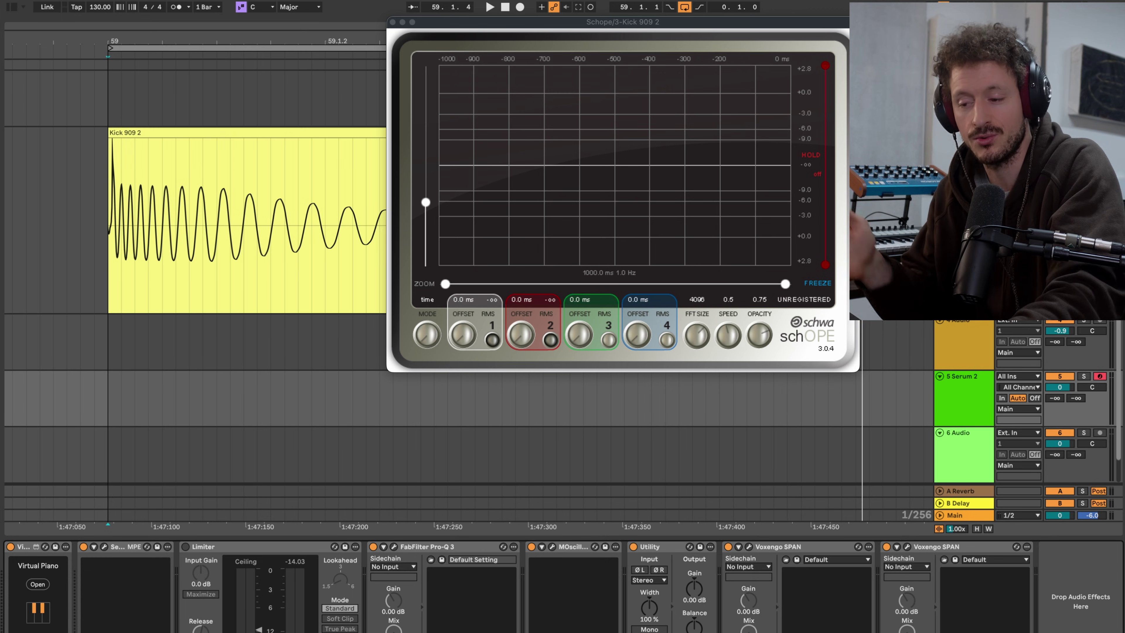
Enable the Limiter on the Serum 2 track and open the MOscilloscope and first Voxengo SPAN windows.
left_click(185, 546)
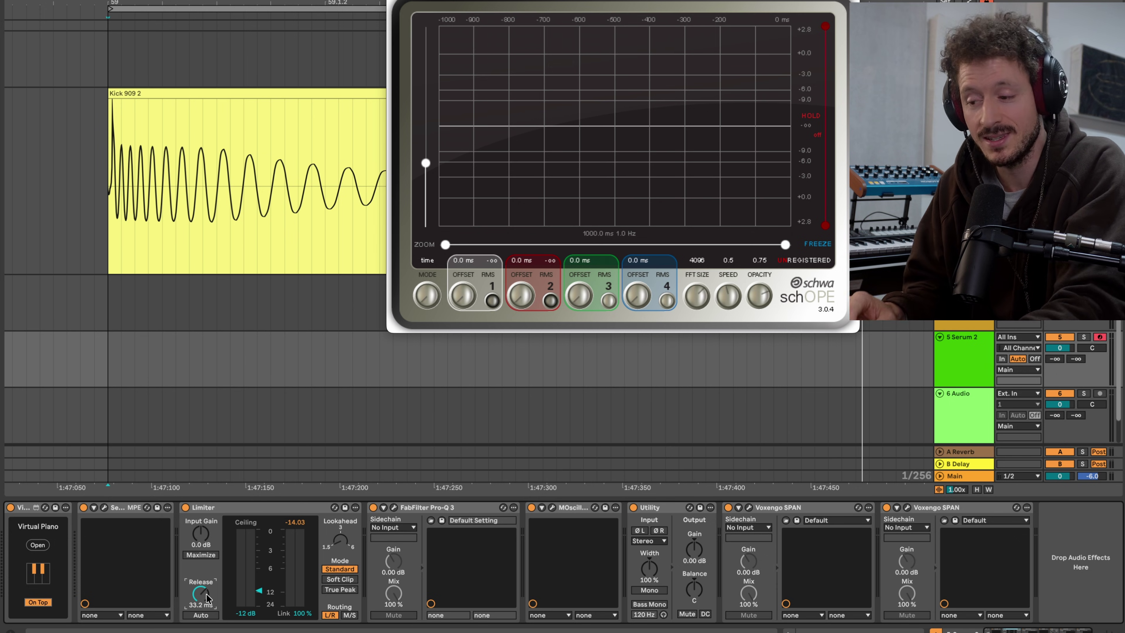
left_click(553, 508)
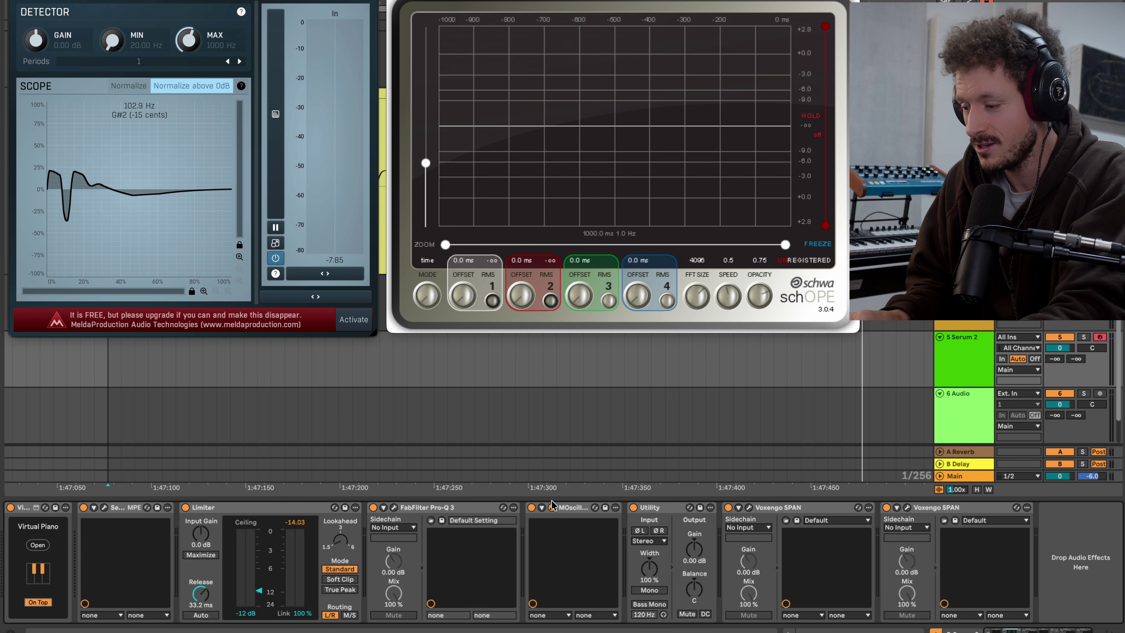
left_click(748, 509)
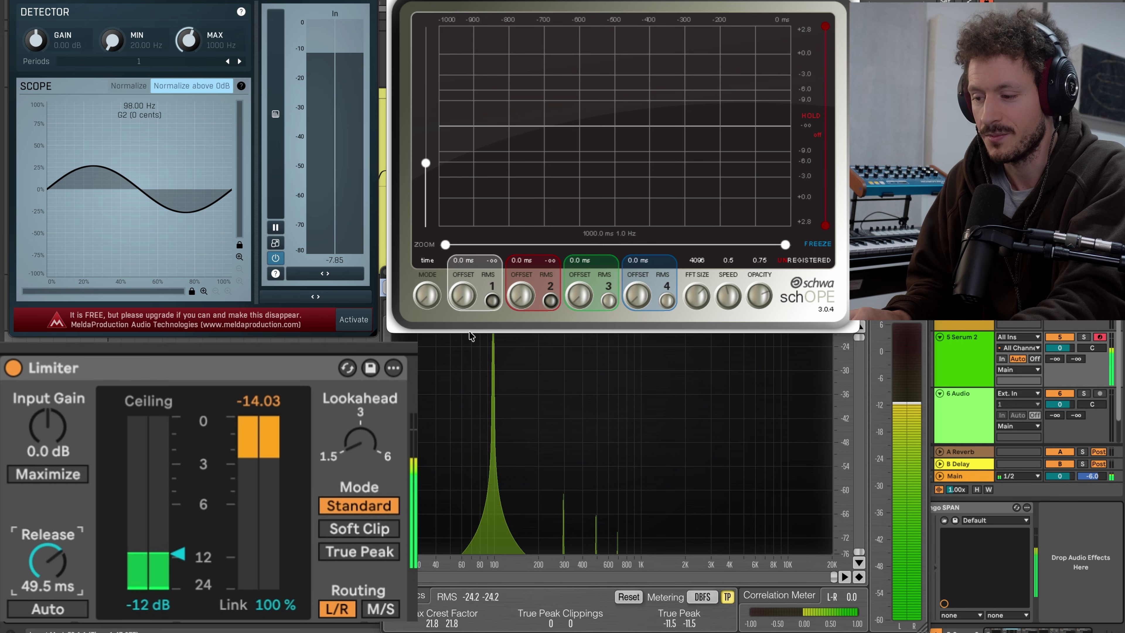
Try the Limiter's ceiling at -0.6 dB, set the release to 149 ms, and bring the ceiling down to -14 dB.
left_click_drag(178, 554, 179, 426)
left_click_drag(62, 563, 62, 554)
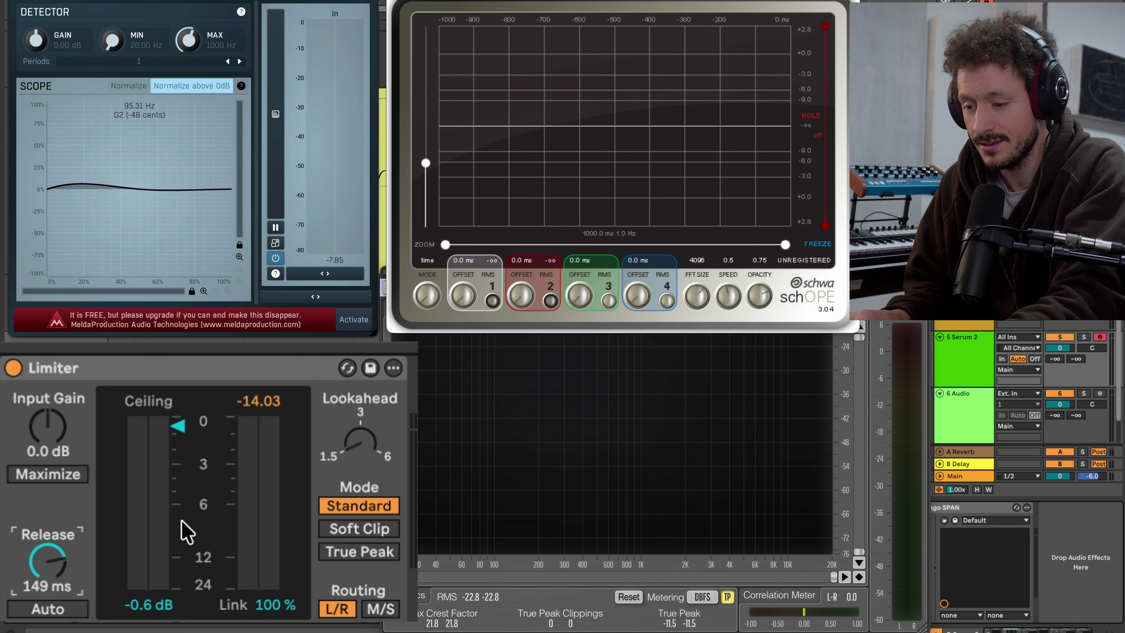
left_click_drag(178, 426, 178, 566)
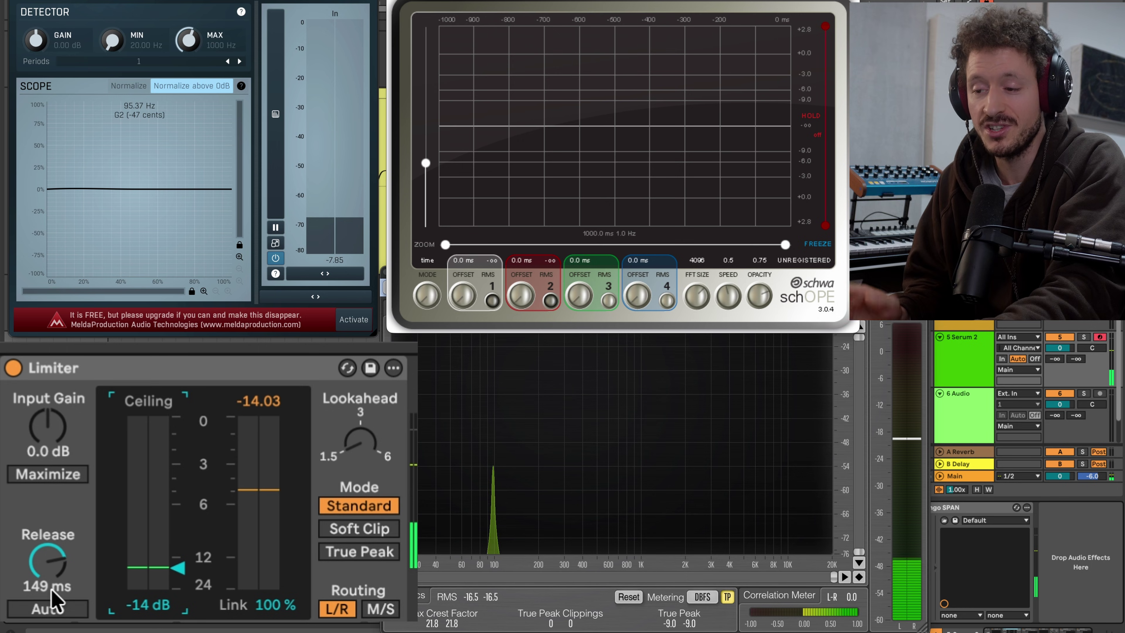
Set the Limiter's release to 0.41 ms, move the Schope window clear of the SPAN spectrum, and play a low G note.
left_click(41, 560)
left_click_drag(41, 560, 42, 573)
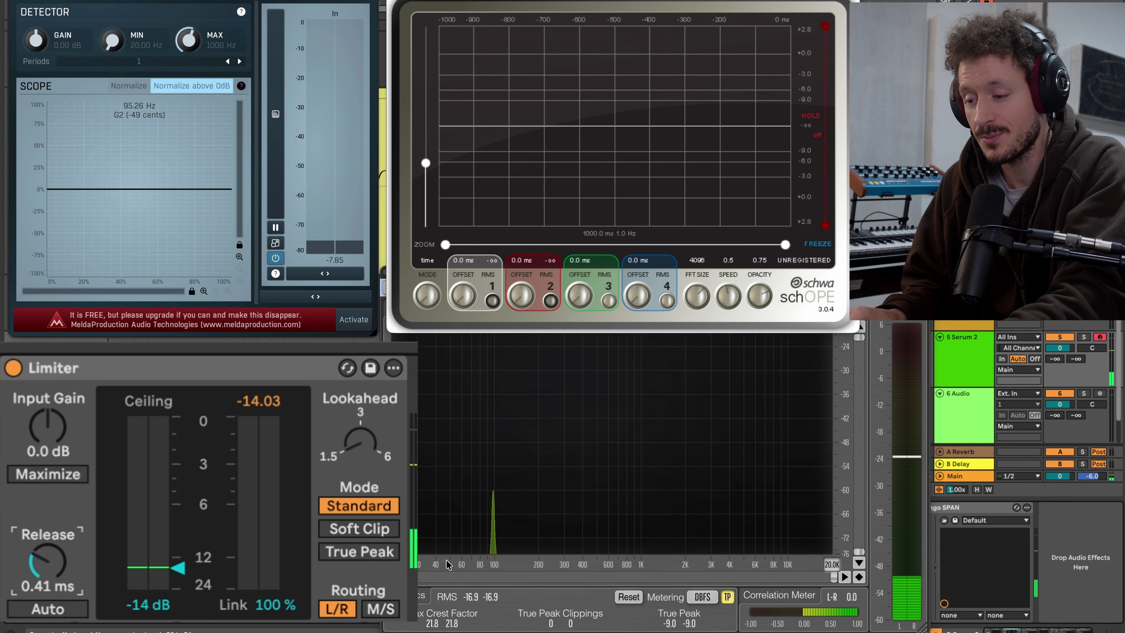
left_click_drag(479, 65, 472, 27)
key("g")
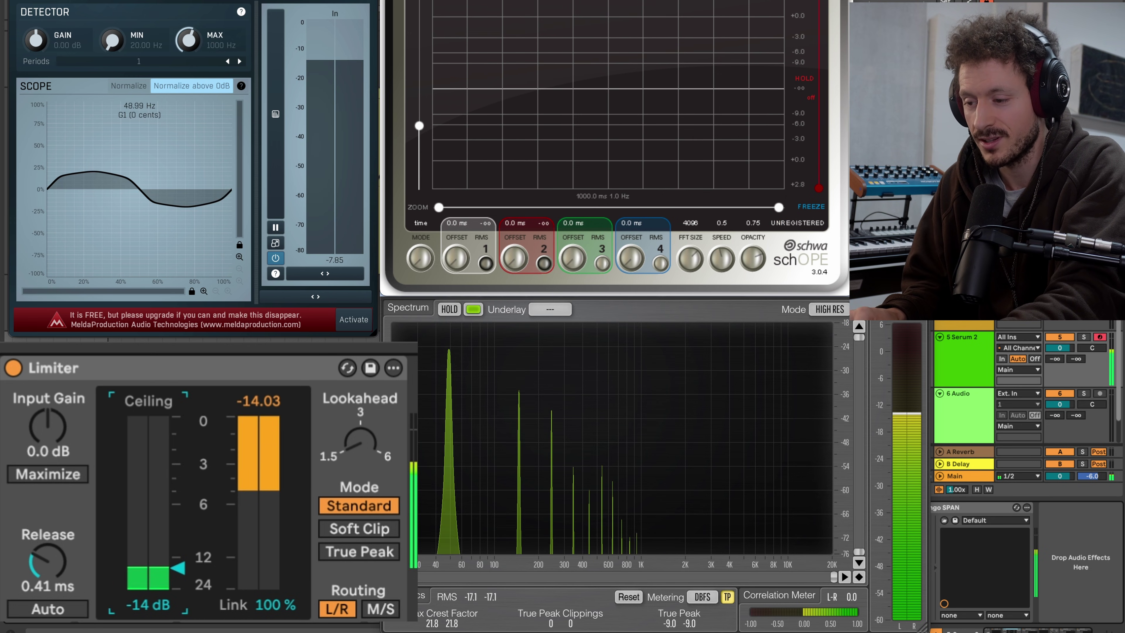
While the low G plays, set the Limiter's ceiling to -10 dB and its release to 0.82 ms.
left_click_drag(153, 576, 153, 503)
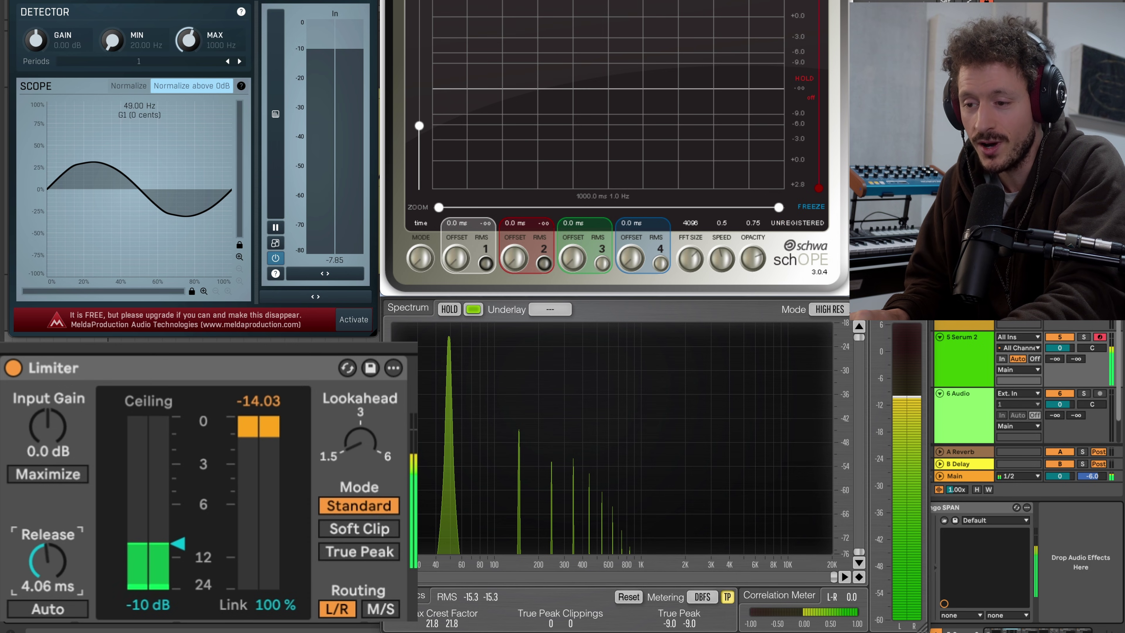
left_click_drag(48, 561, 48, 571)
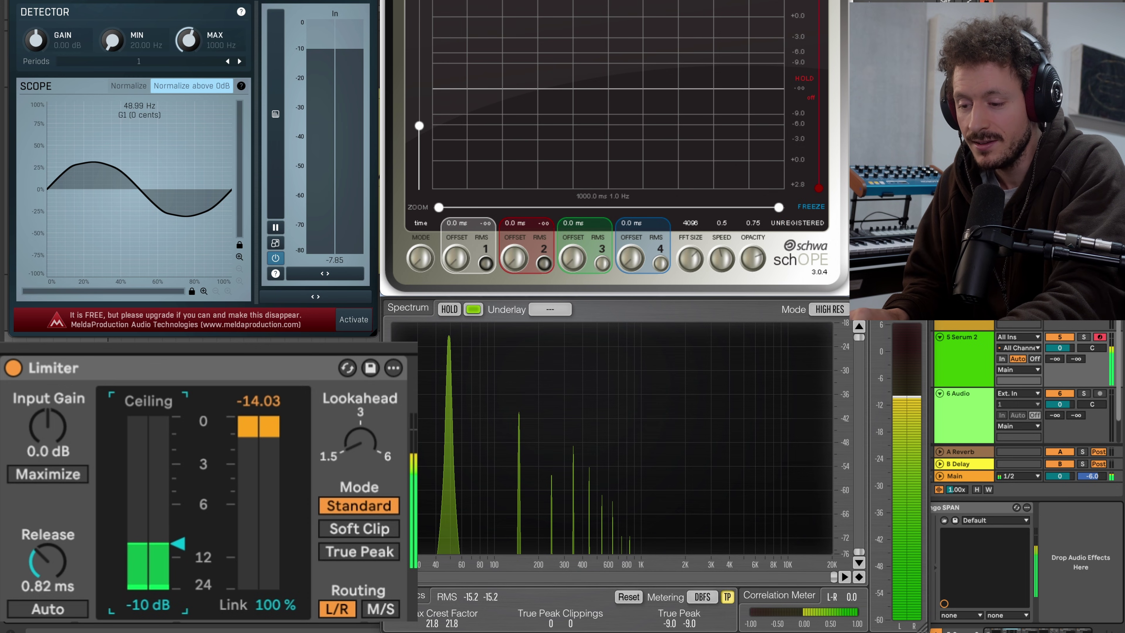
Set the Limiter's ceiling to -11 dB and release to 1.49 ms, and play a high G note through it.
left_click_drag(178, 543, 178, 553)
left_click(51, 560)
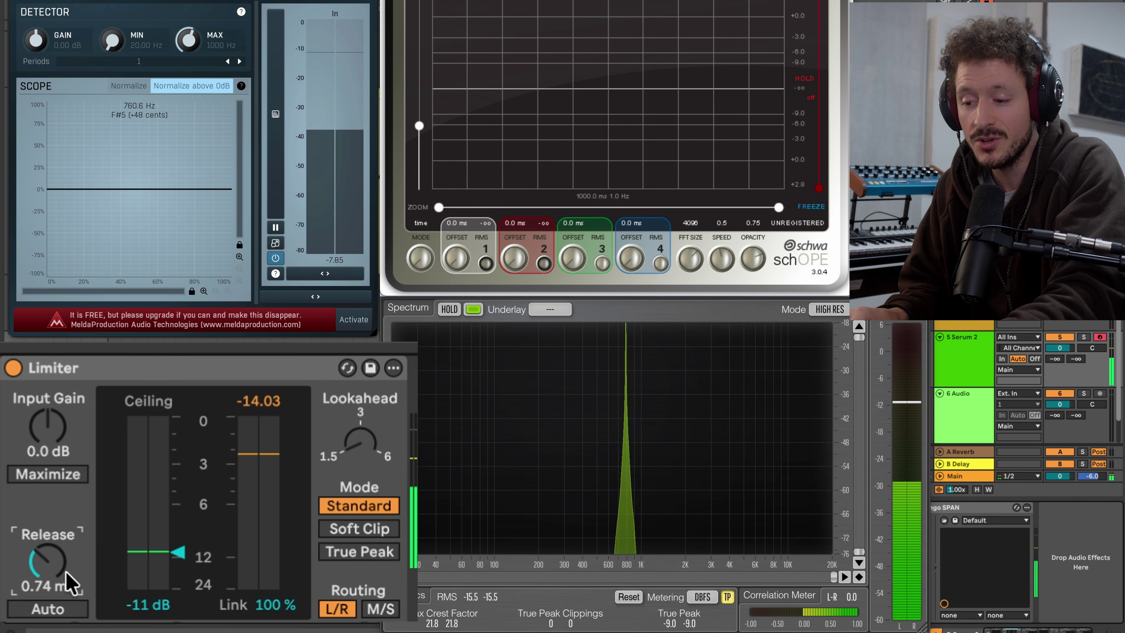
left_click_drag(46, 562, 47, 549)
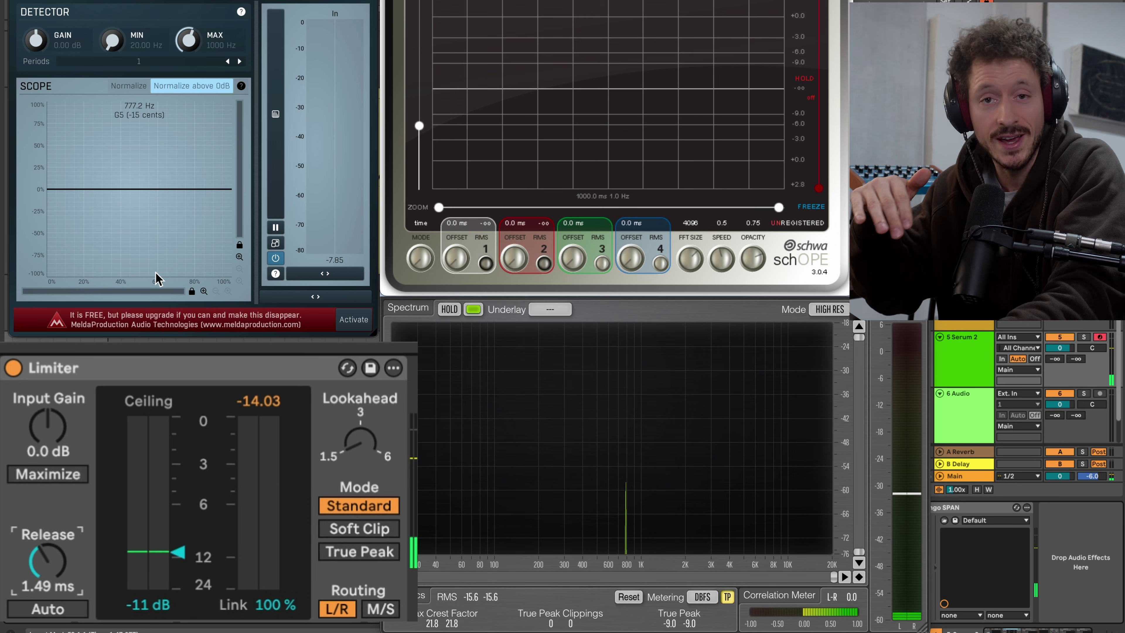
key("g")
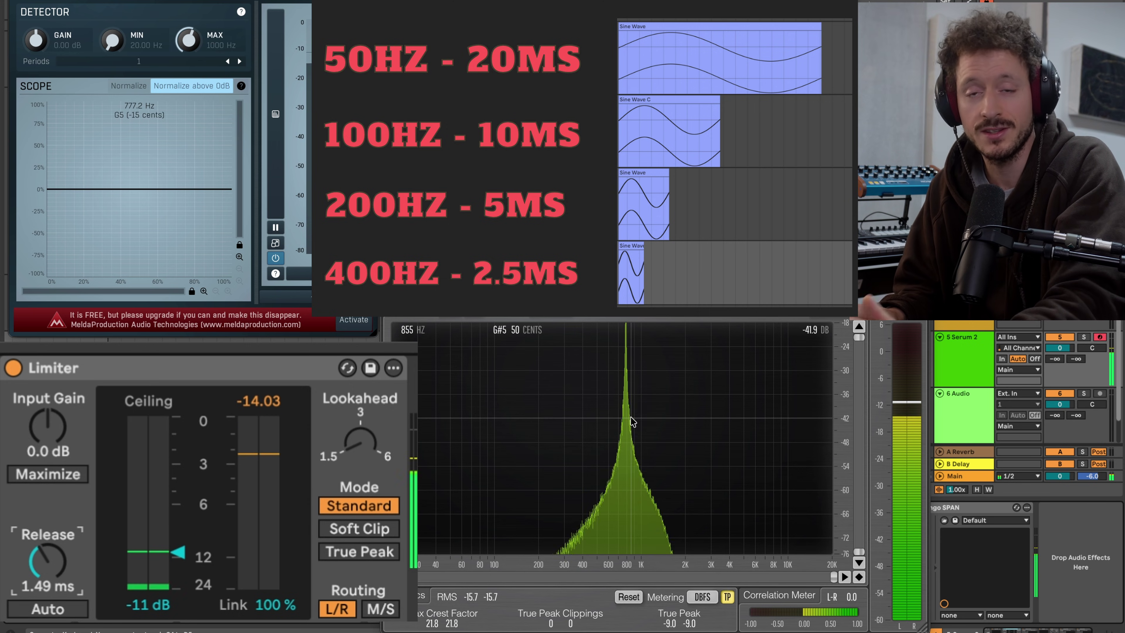
Go to the kick track's Audio Effect Rack chain, open Schope and reposition its window, and start playback.
left_click(262, 369)
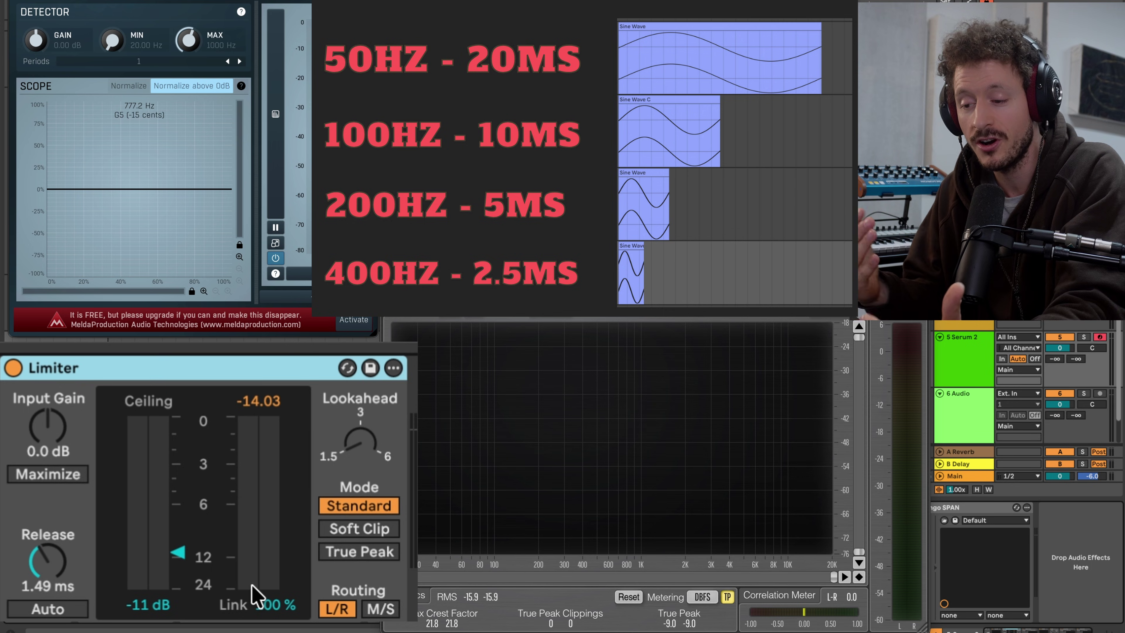
key("Delete")
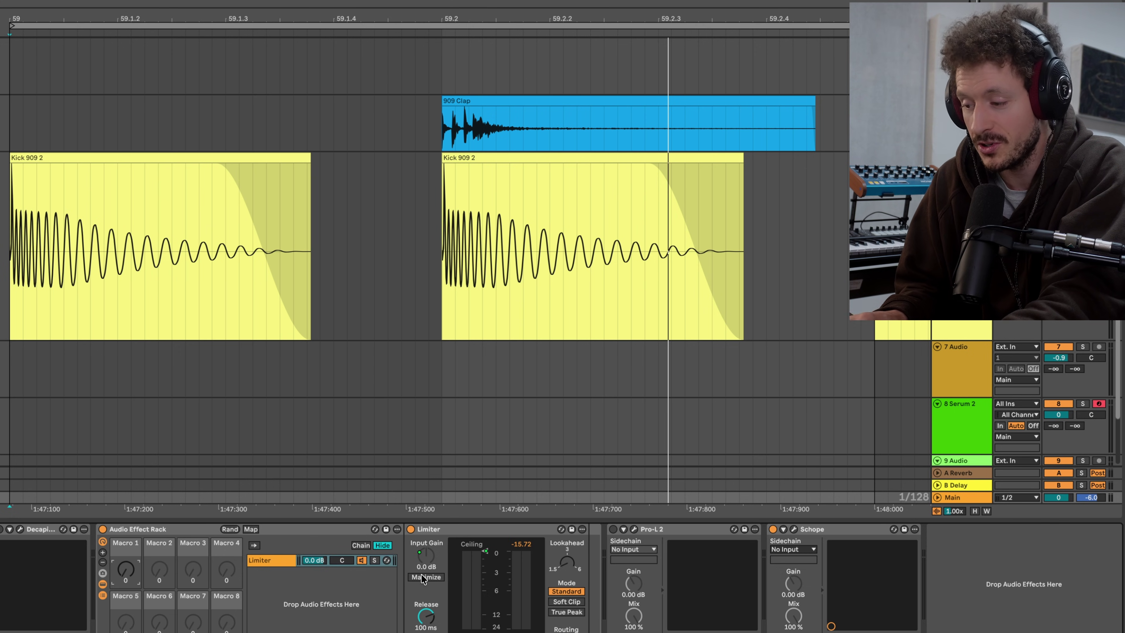
left_click(793, 530)
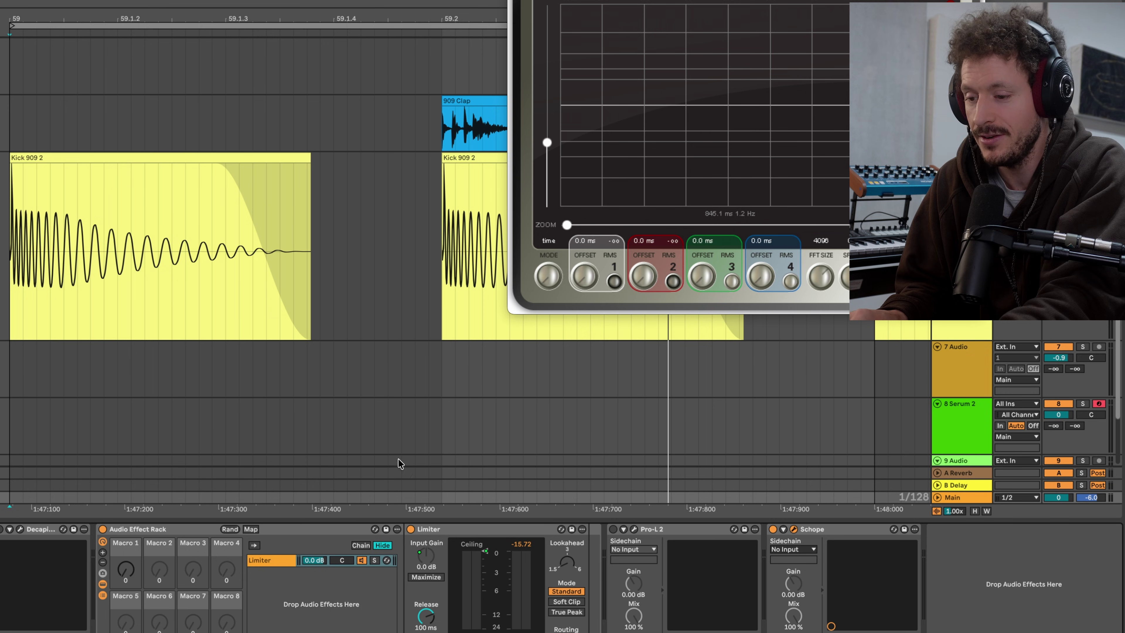
left_click_drag(746, 1, 498, 7)
key("space")
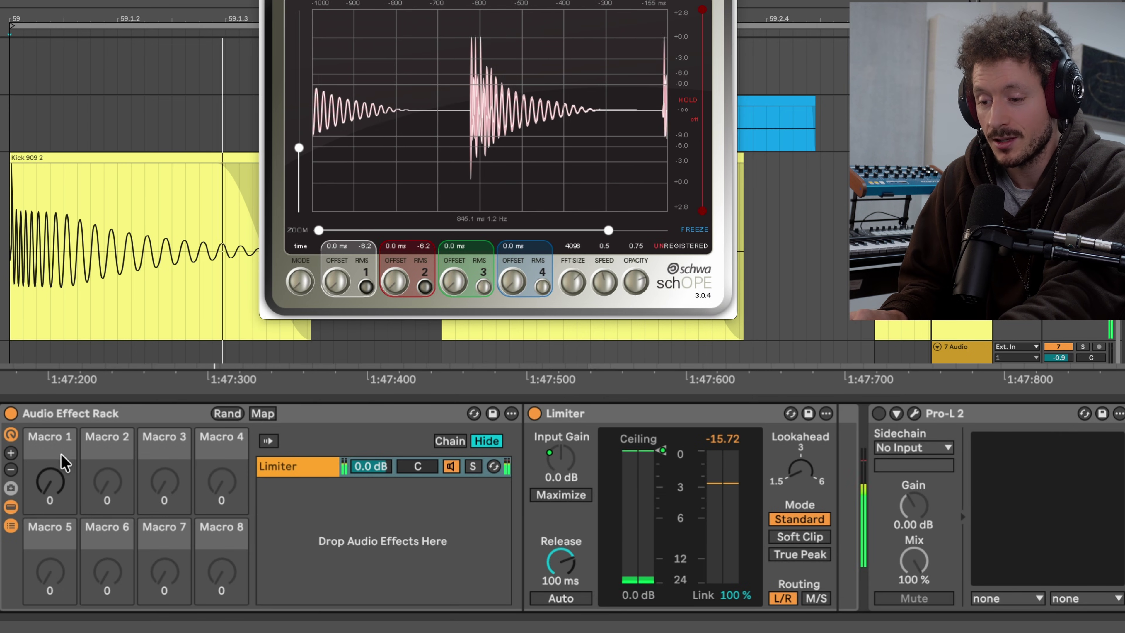
Set the rack's Macro 1 to 47 to drive the Limiter, and lower the Limiter's release to 6.69 ms.
left_click_drag(52, 480, 50, 442)
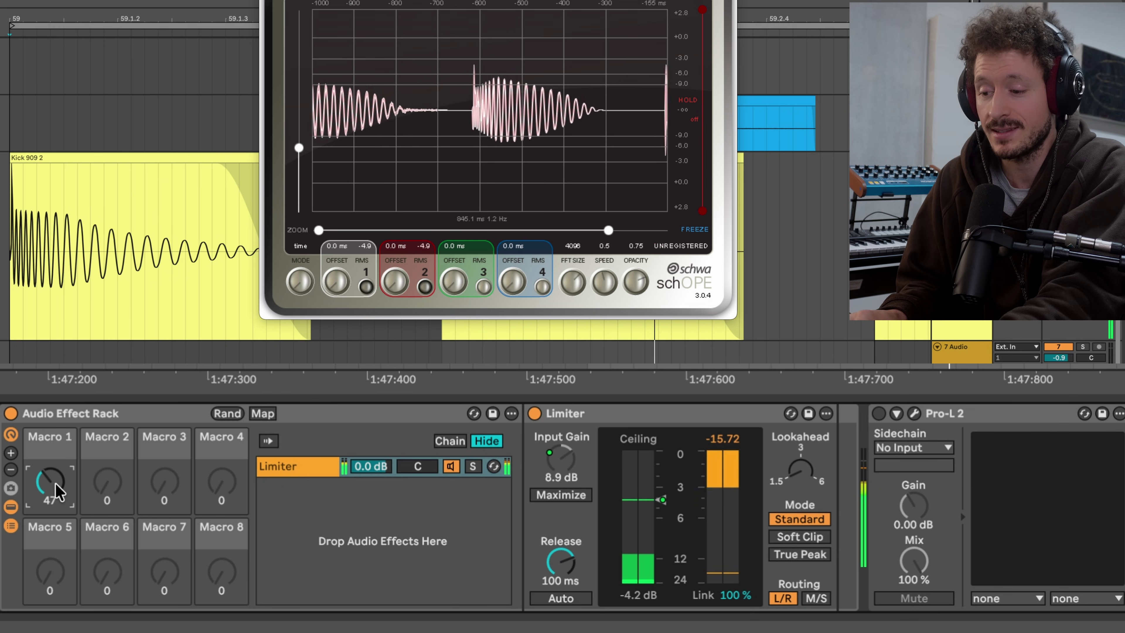
left_click(571, 579)
left_click_drag(571, 579, 571, 600)
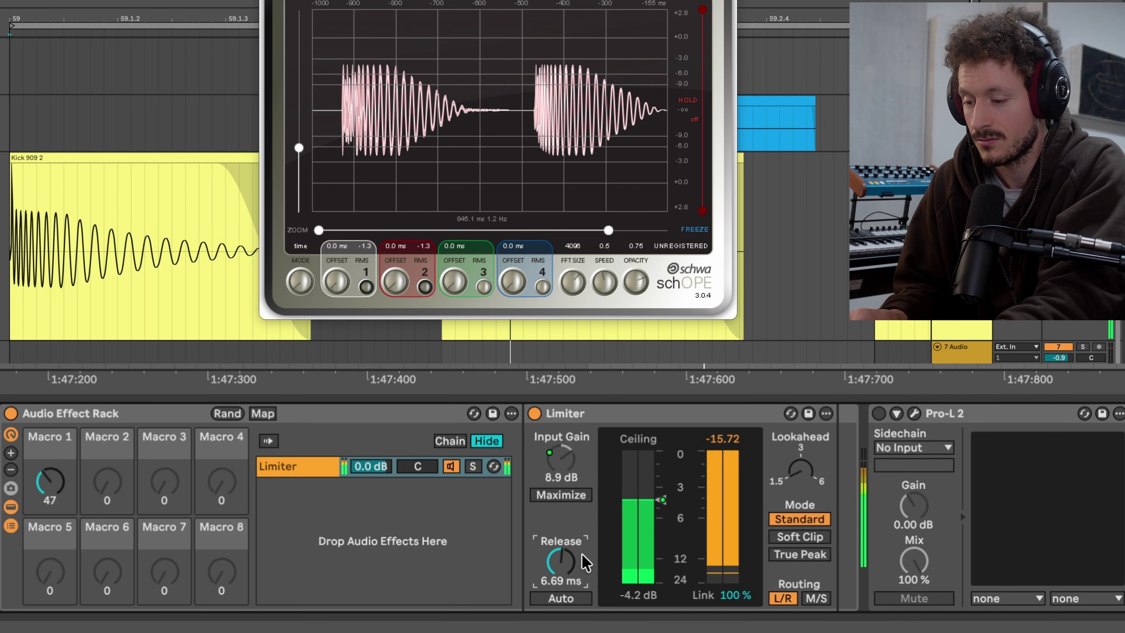
Try the Limiter's release at 8.17 ms, set it to 90.3 ms, and briefly play the kick to view its waveform.
left_click_drag(574, 563, 574, 576)
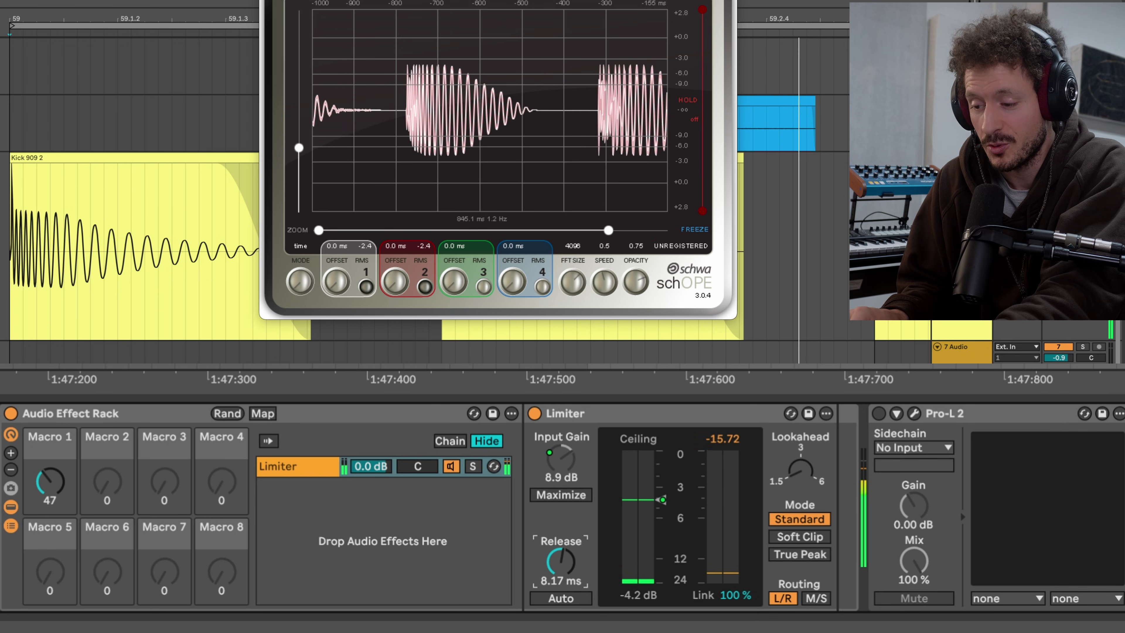
left_click_drag(561, 561, 560, 555)
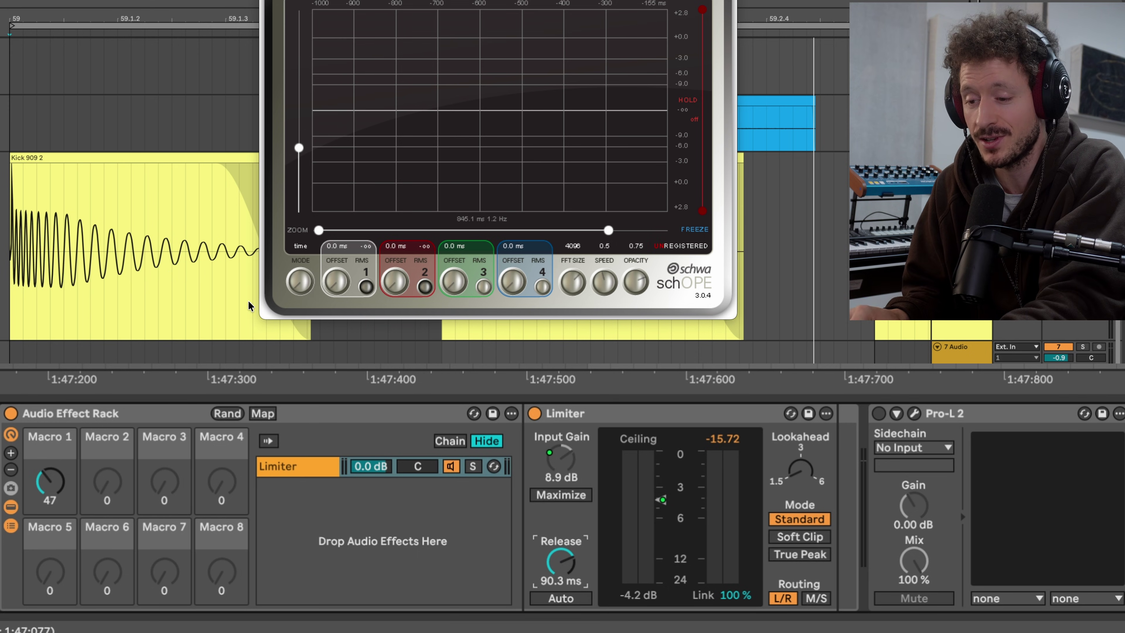
key("space")
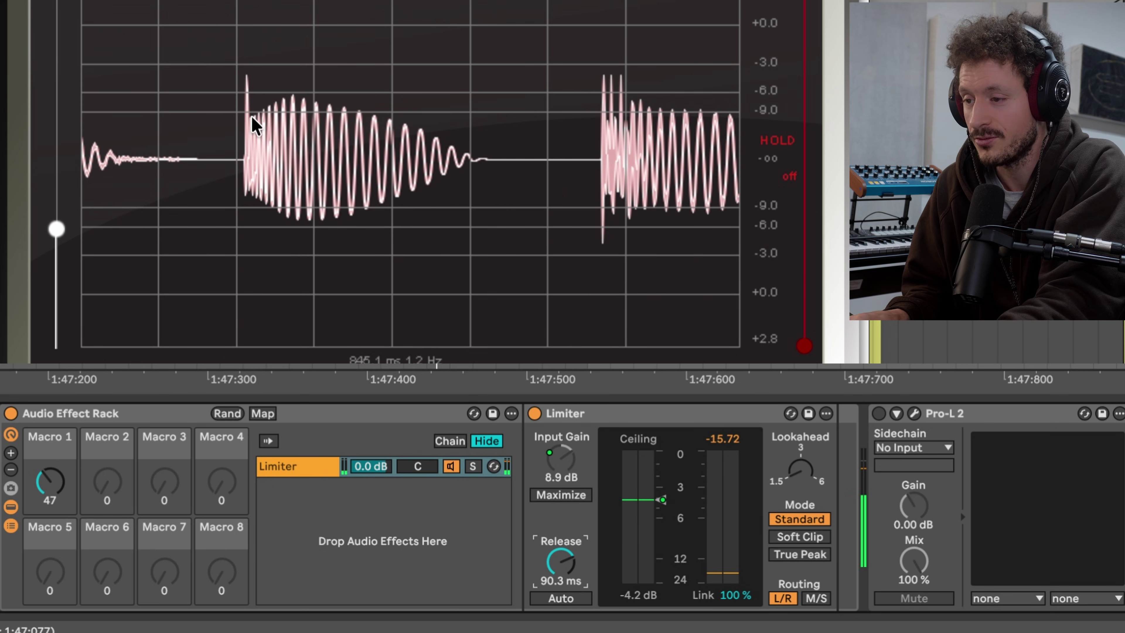
key("space")
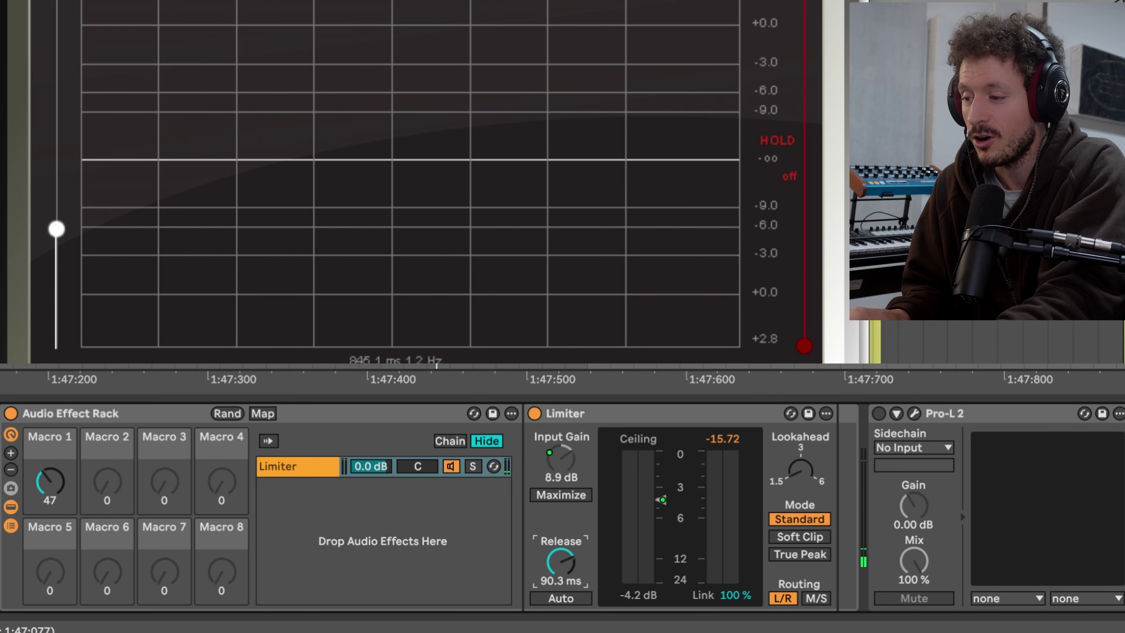
Play the kick while lowering the rack's Macro 1 to 5, and raise the macro to 29.
key("space")
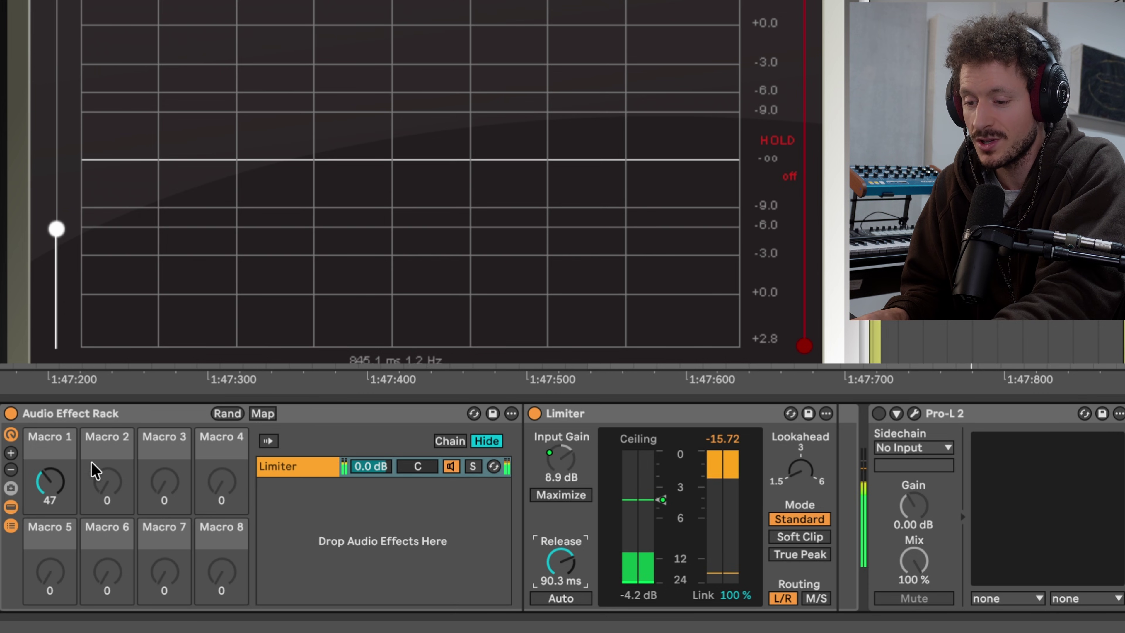
left_click_drag(50, 482, 50, 525)
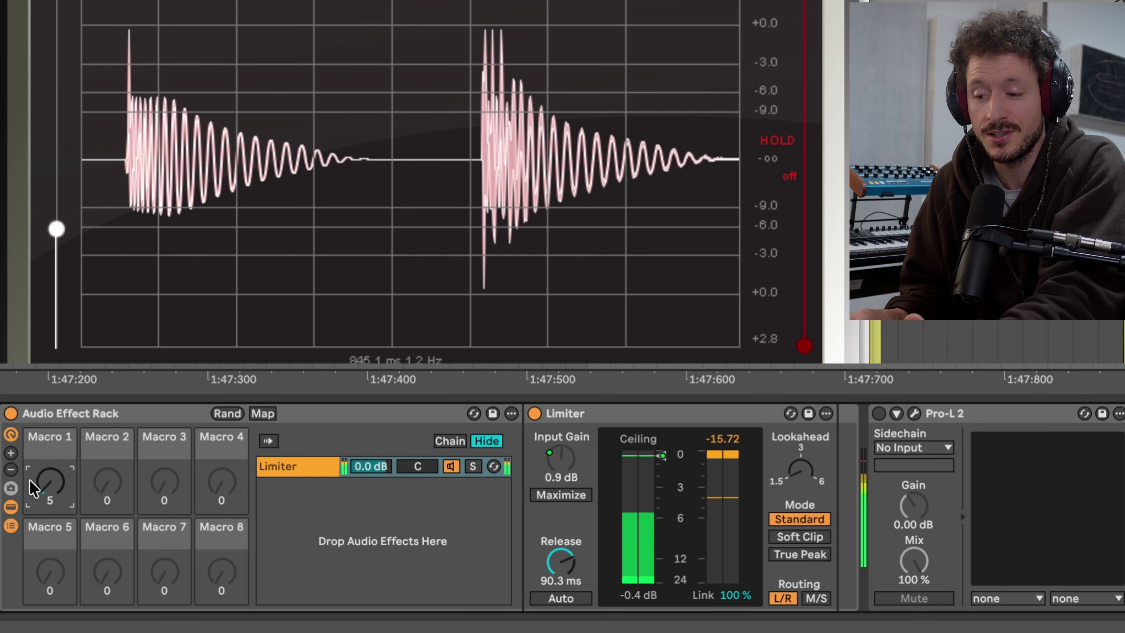
left_click_drag(45, 485, 45, 452)
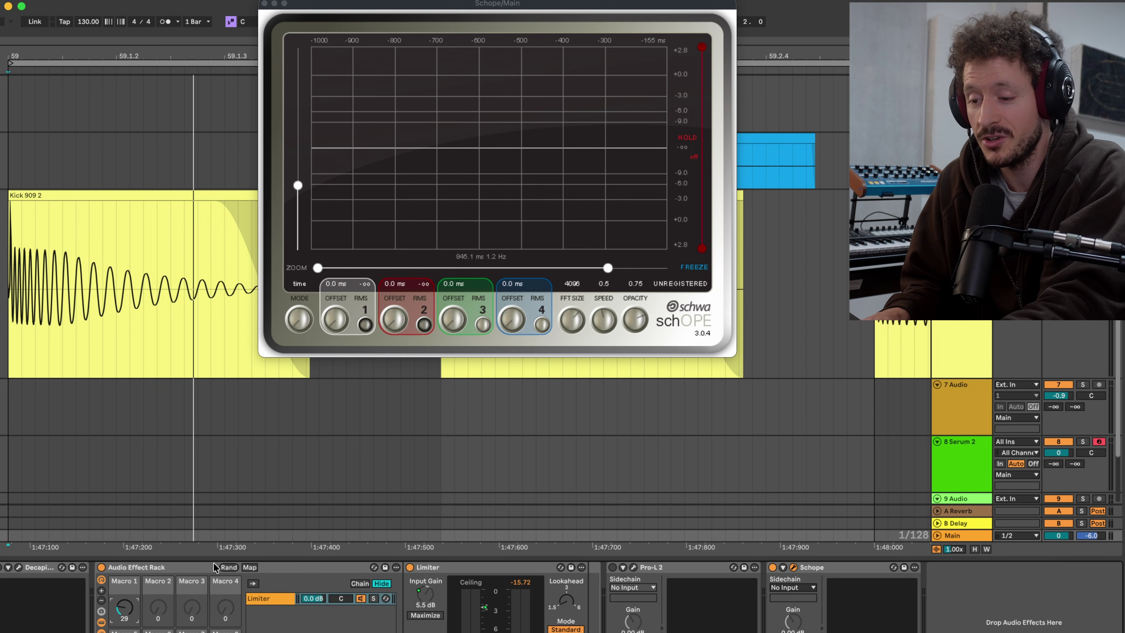
Delete the Audio Effect Rack from the kick track, switch on Pro-L 2, and arrange its window beside Schope with the gain at 0 dB.
left_click(214, 569)
key("Delete")
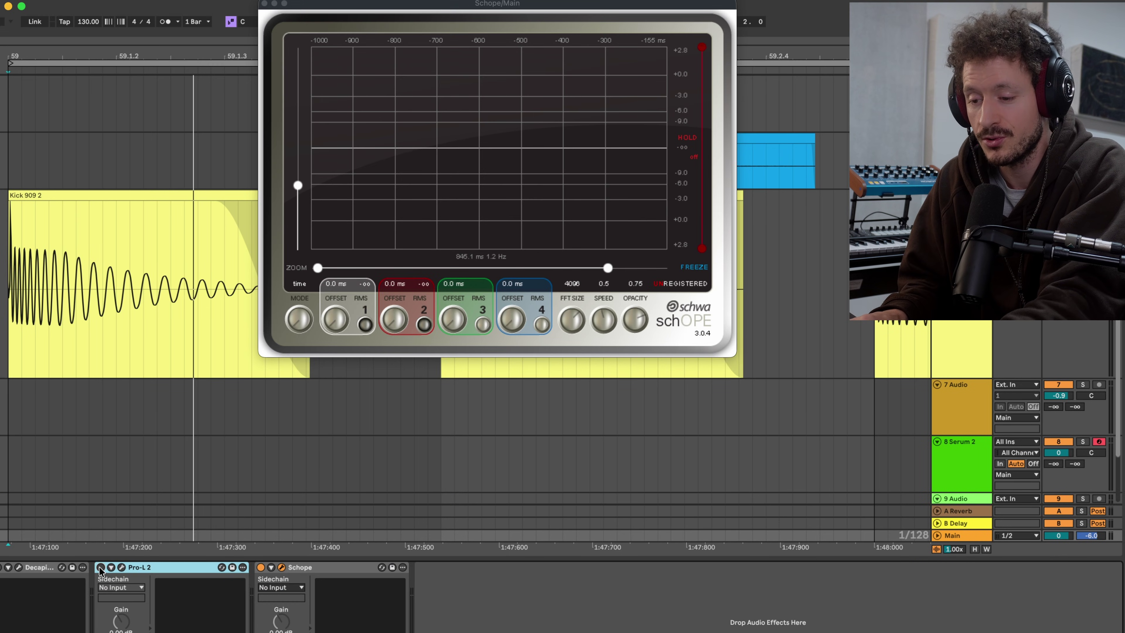
left_click(122, 568)
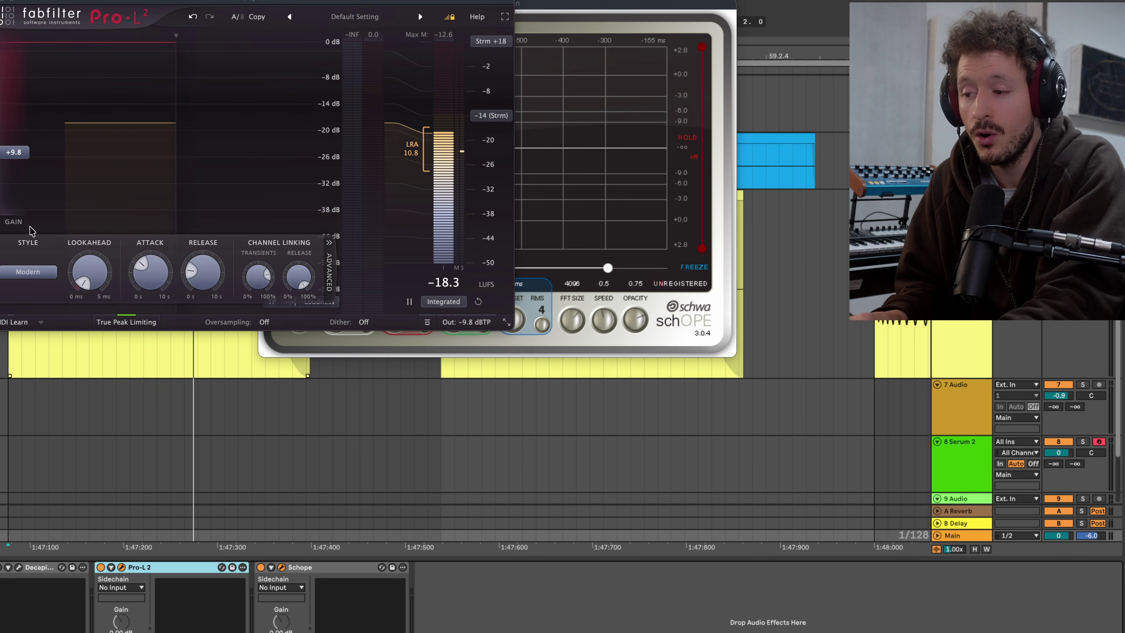
left_click_drag(397, 5, 412, 19)
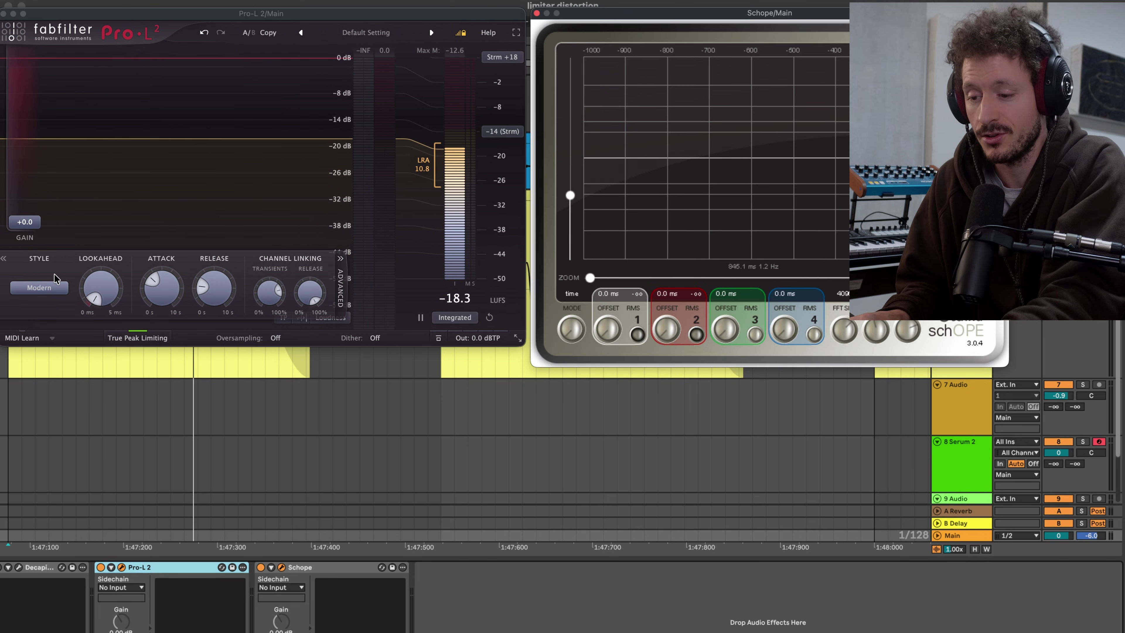
Play the kick through Pro-L 2, raise its gain to +5.8 dB, and lengthen its release.
key("space")
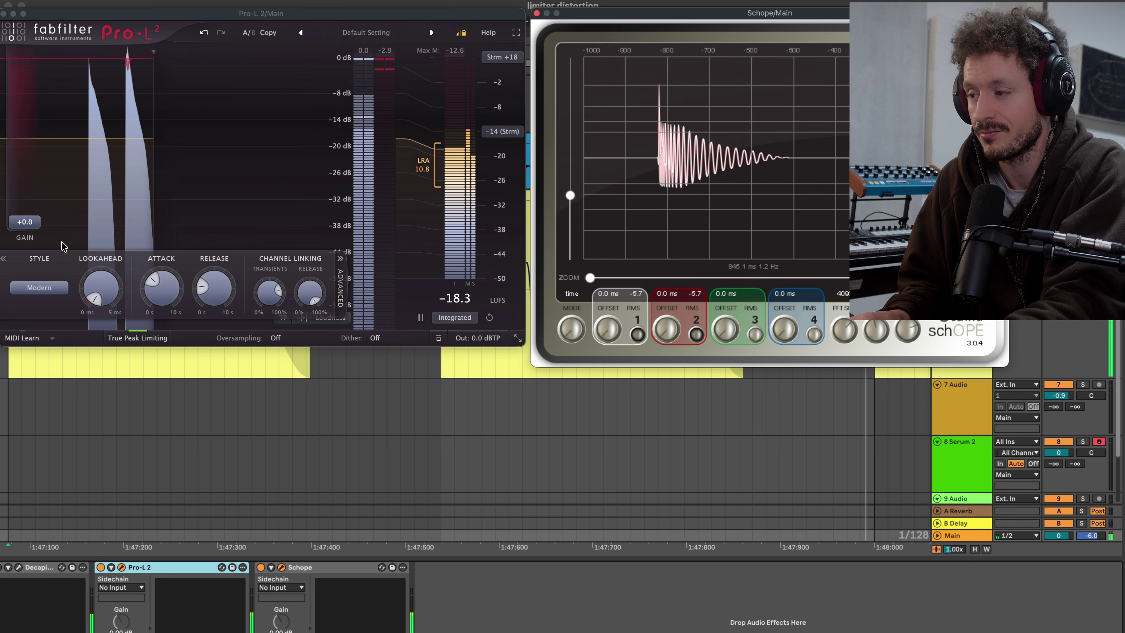
left_click(35, 235)
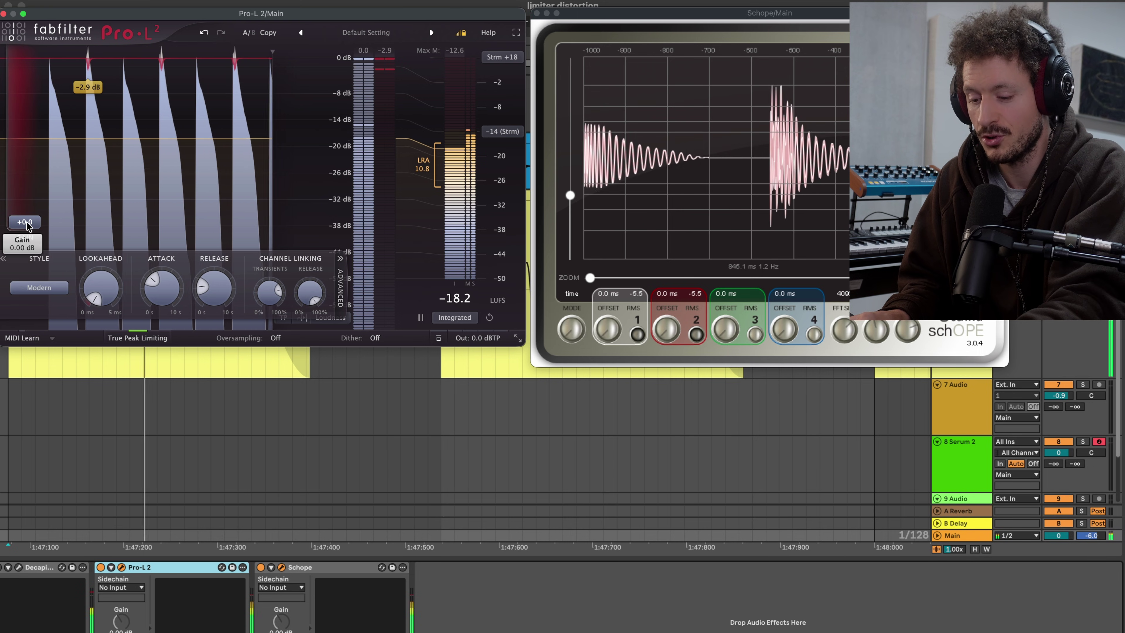
left_click_drag(24, 237, 20, 201)
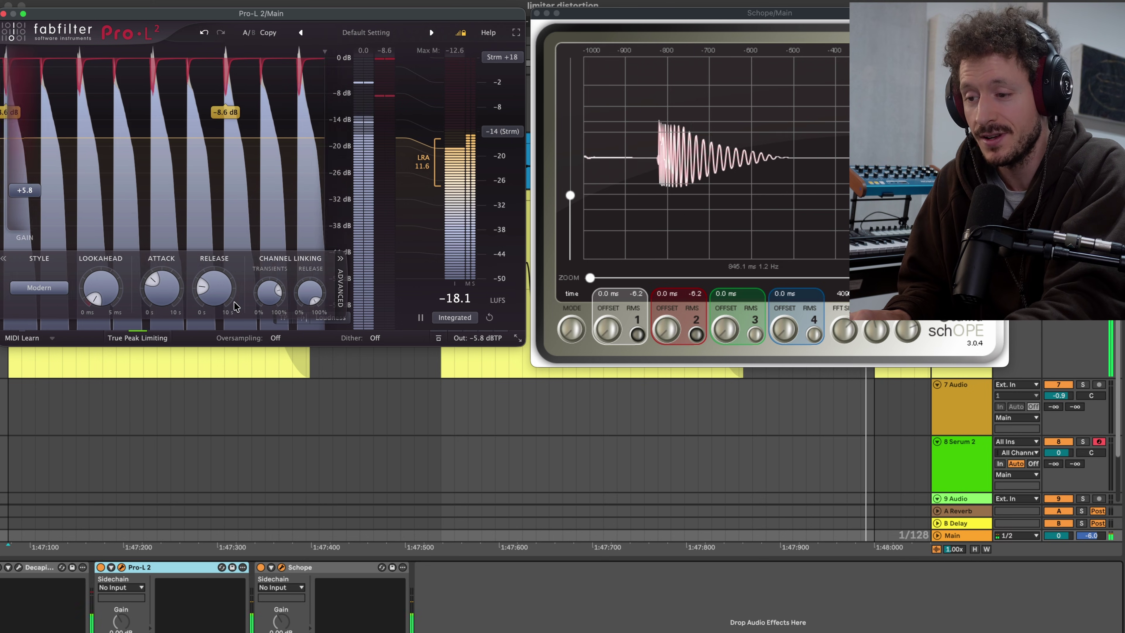
mouse_move(217, 298)
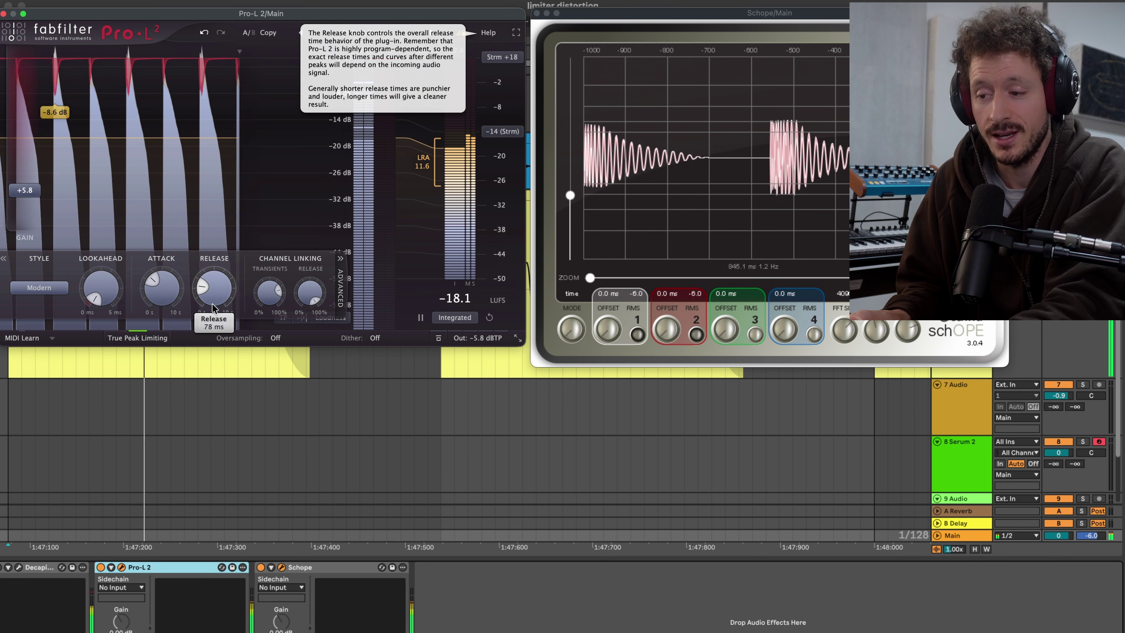
left_click_drag(212, 297, 199, 218)
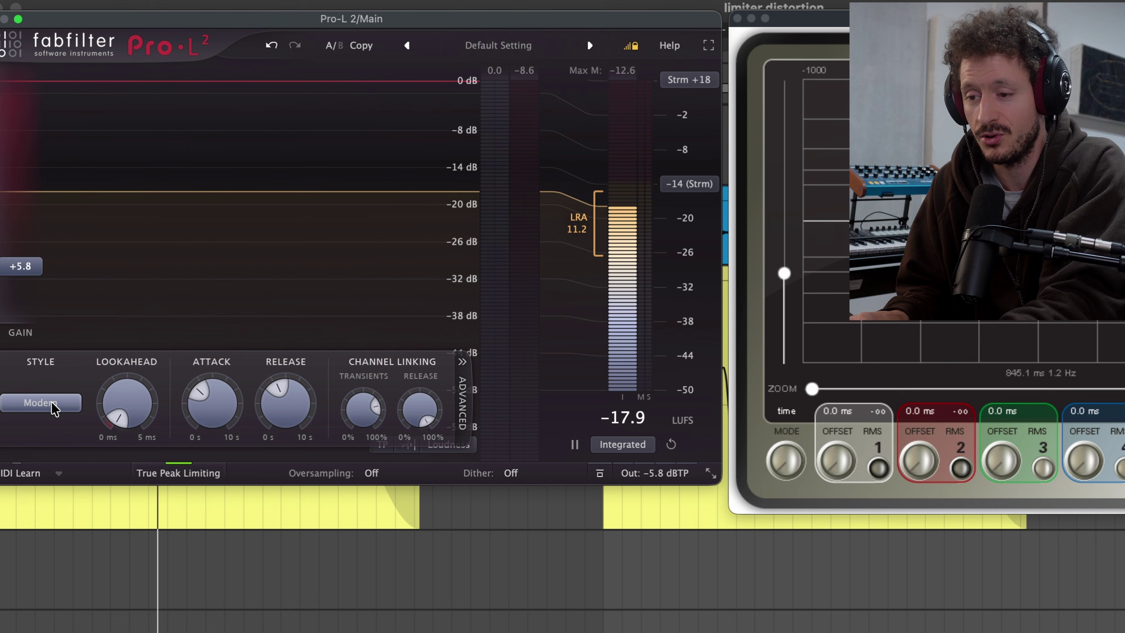
Play the kick with Pro-L 2's style set to Transparent, and raise the gain to +11.0 dB.
key("space")
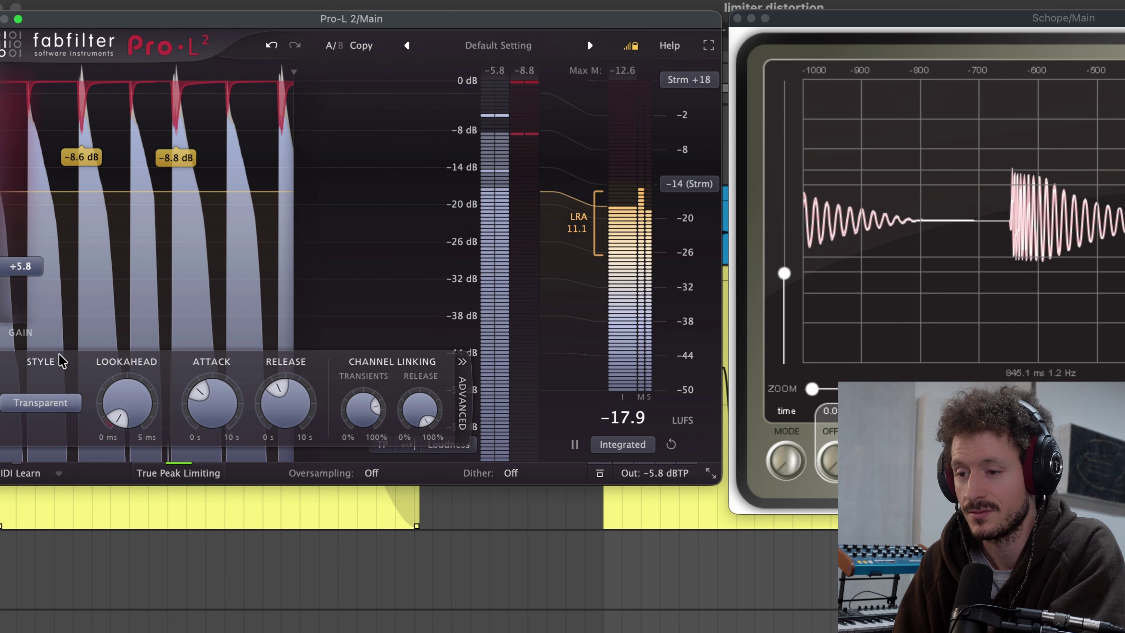
mouse_move(31, 272)
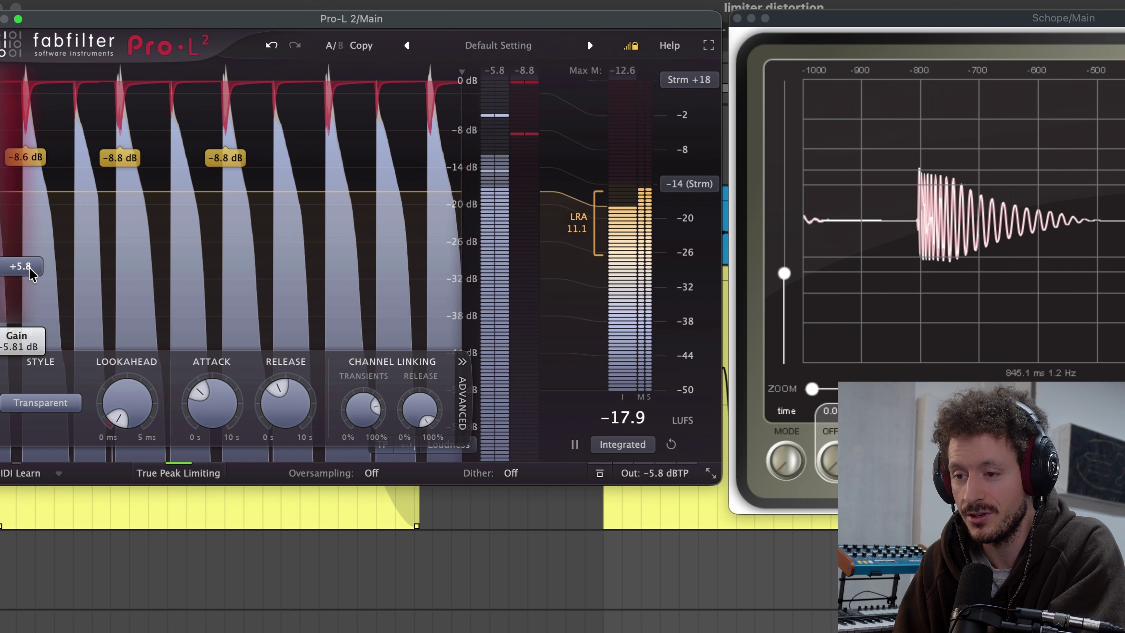
left_click_drag(31, 273, 25, 228)
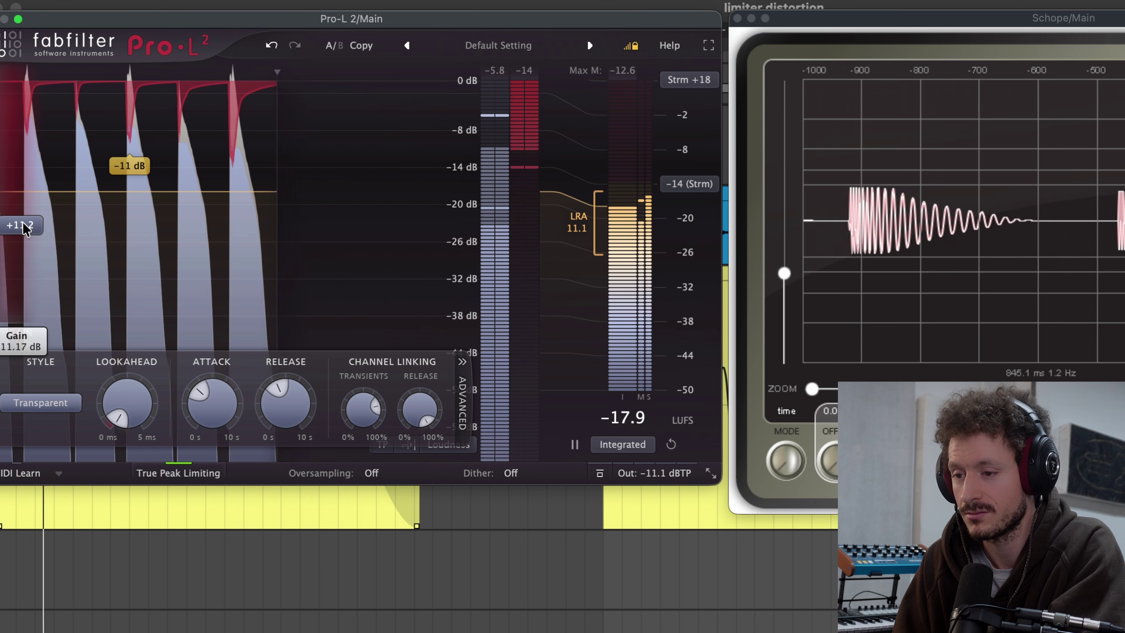
Try Pro-L 2's Modern style on the kick with the release shortened to 11 ms.
left_click(69, 403)
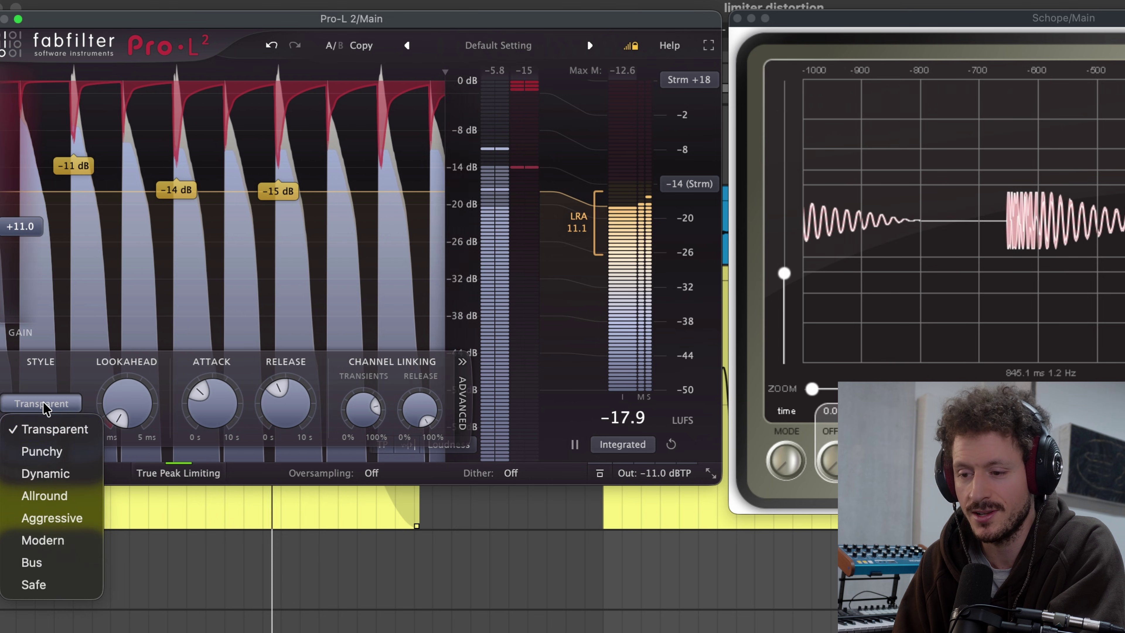
left_click(62, 541)
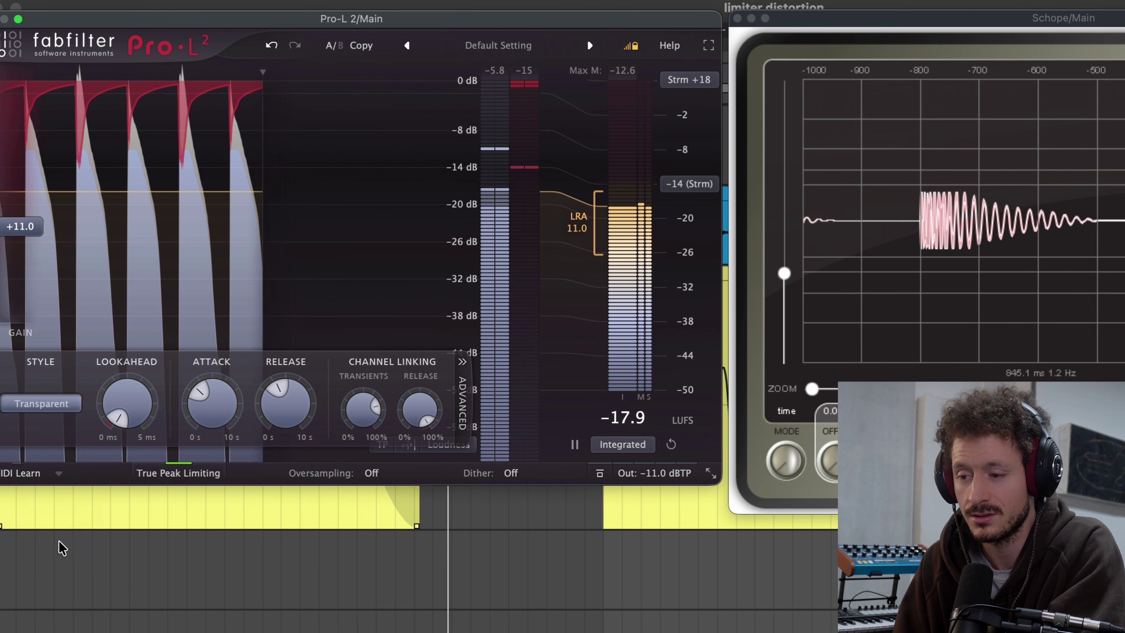
mouse_move(277, 399)
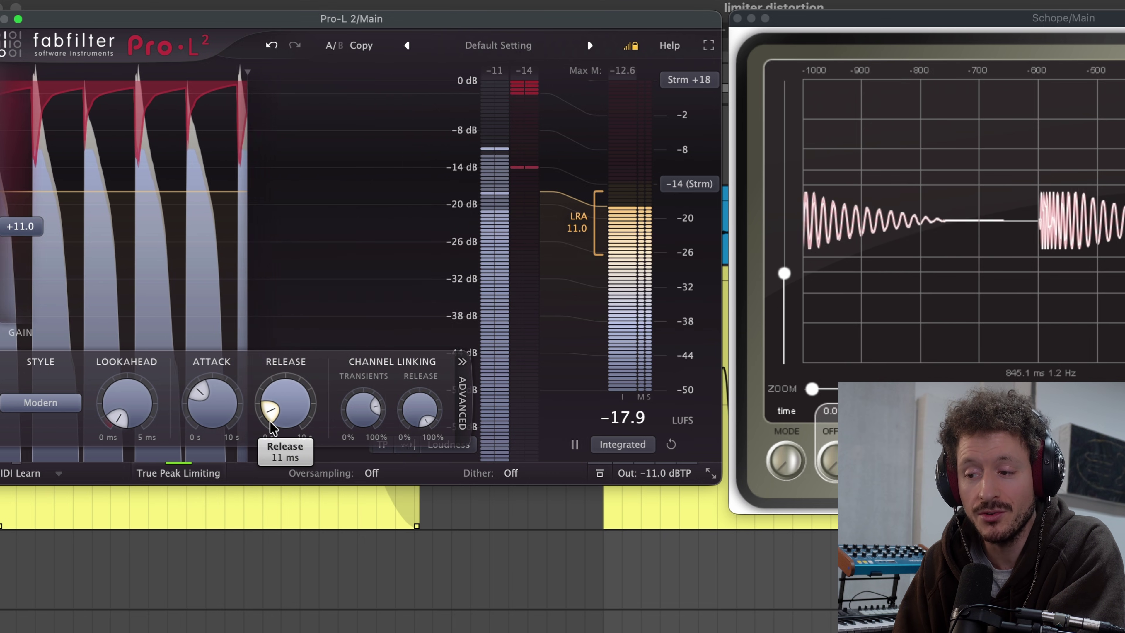
Try Pro-L 2's Transparent and Aggressive styles in turn on the kick to compare their waveforms.
left_click(41, 402)
left_click(52, 428)
key("space")
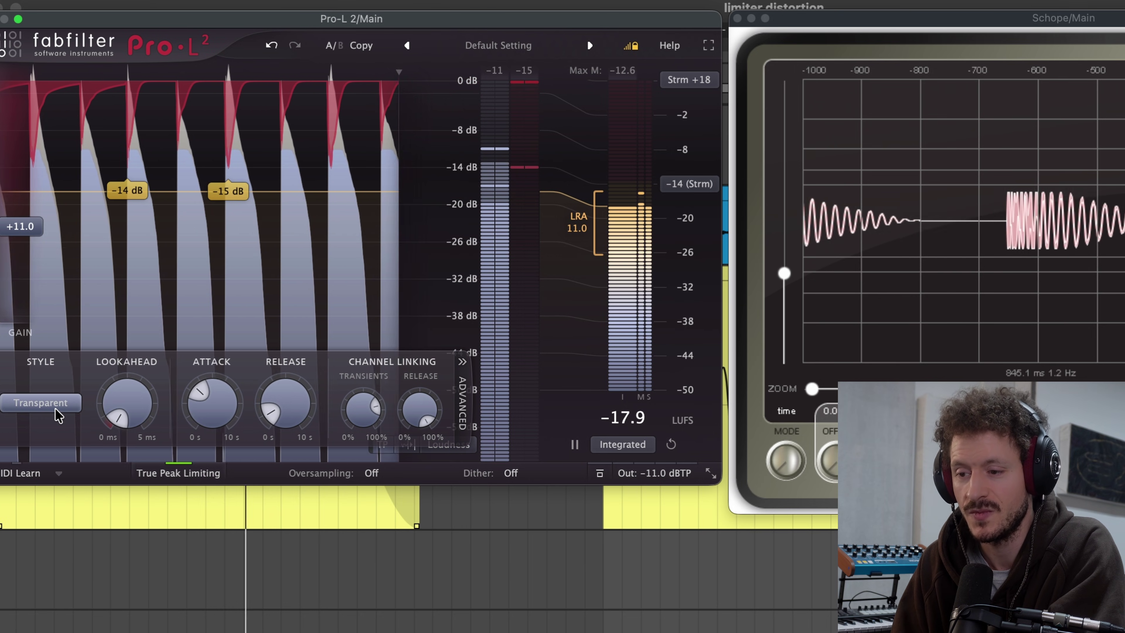
left_click(54, 403)
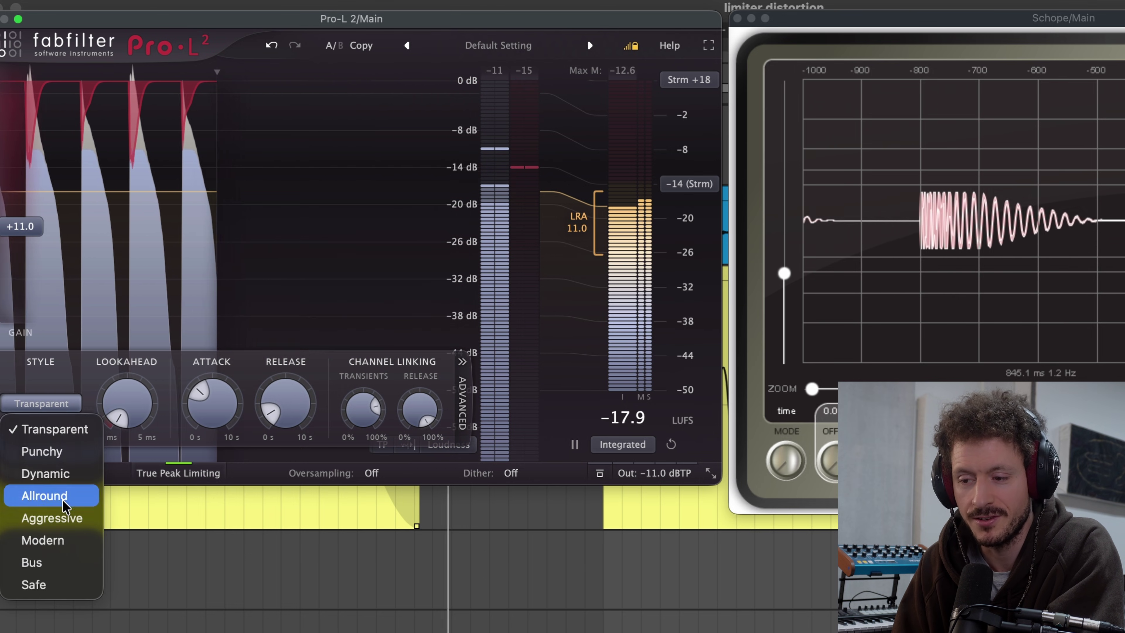
left_click(69, 518)
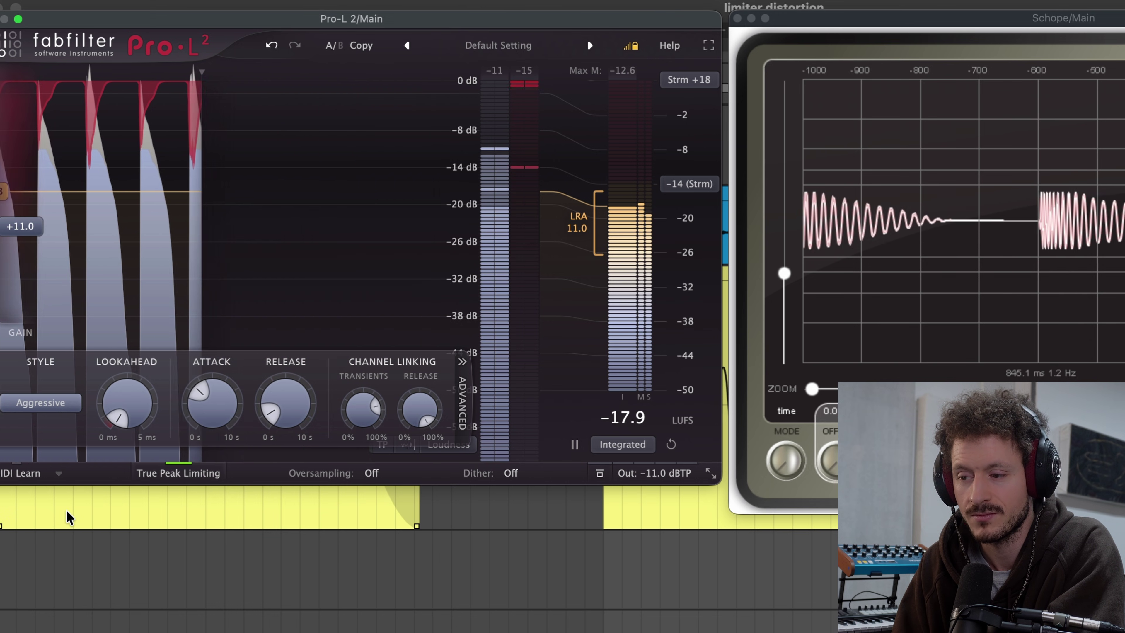
Set Pro-L 2's style to Punchy, try a release of 8 ms, and lengthen the release considerably.
left_click(51, 412)
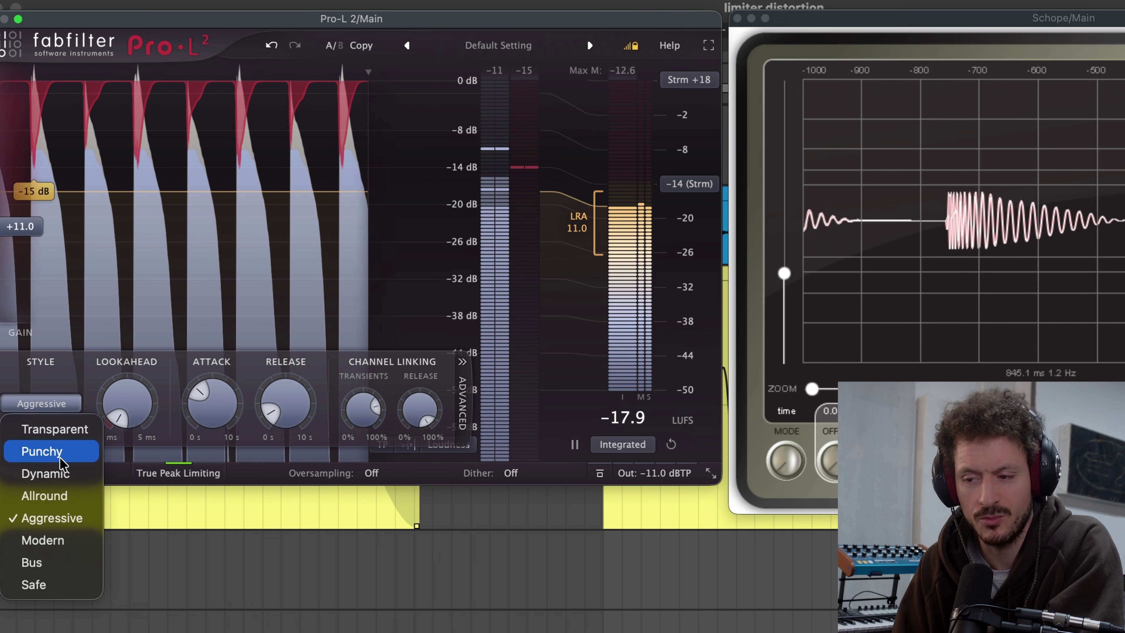
left_click(60, 457)
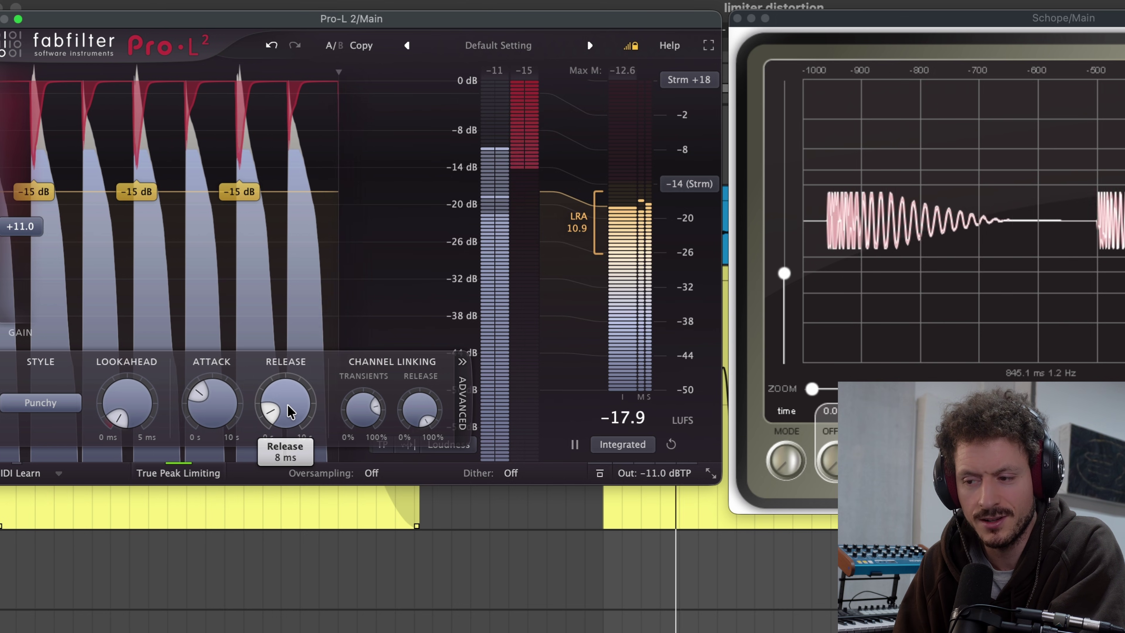
left_click_drag(287, 408, 299, 306)
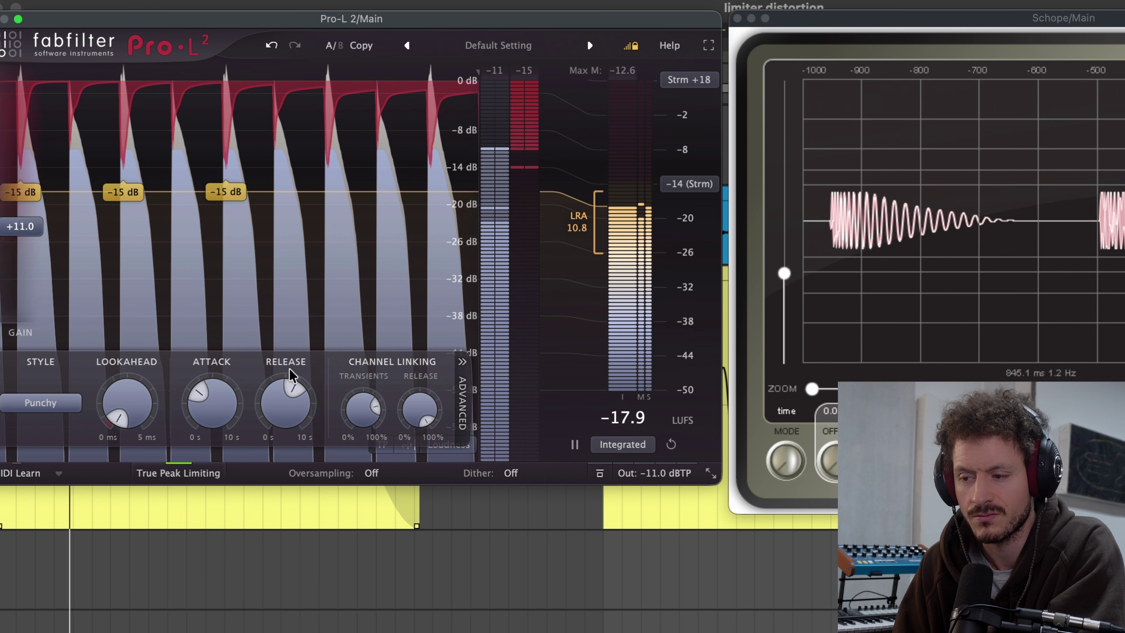